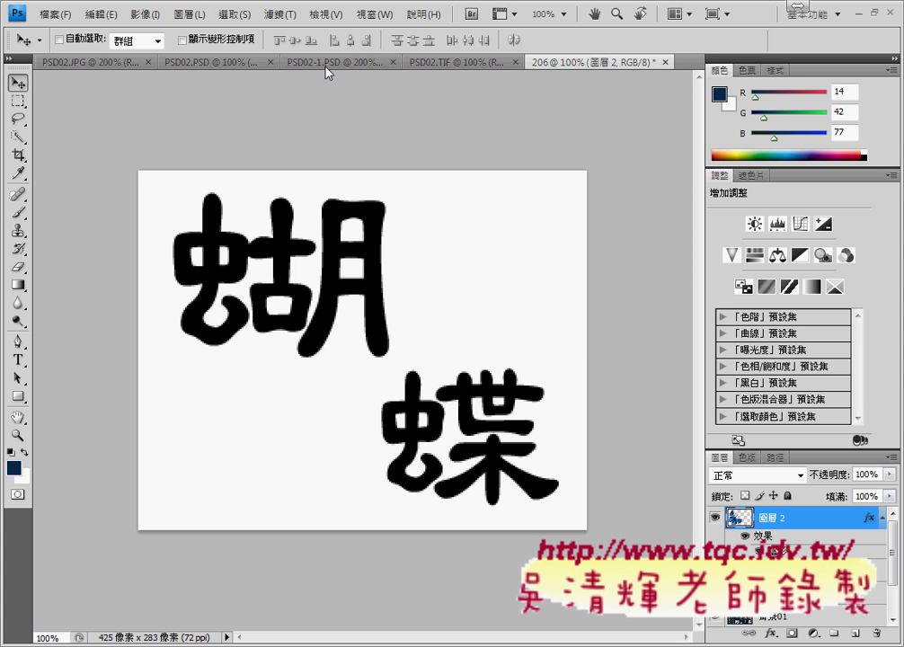
- Look over the PSD02.TIF reference result, then switch to the PSD02-1.PSD 蝴蝶 document
left_click(486, 61)
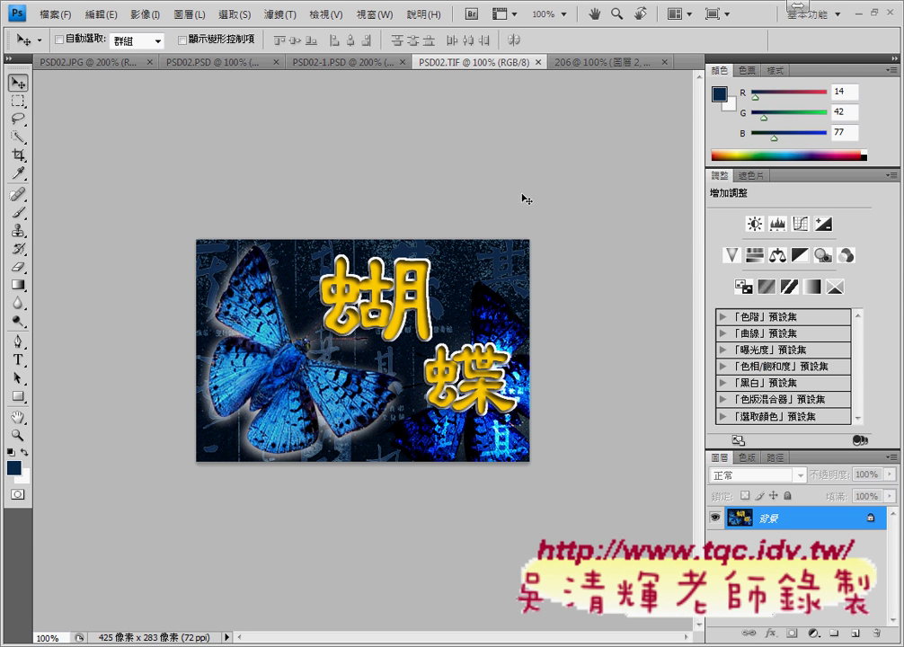
left_click(335, 62)
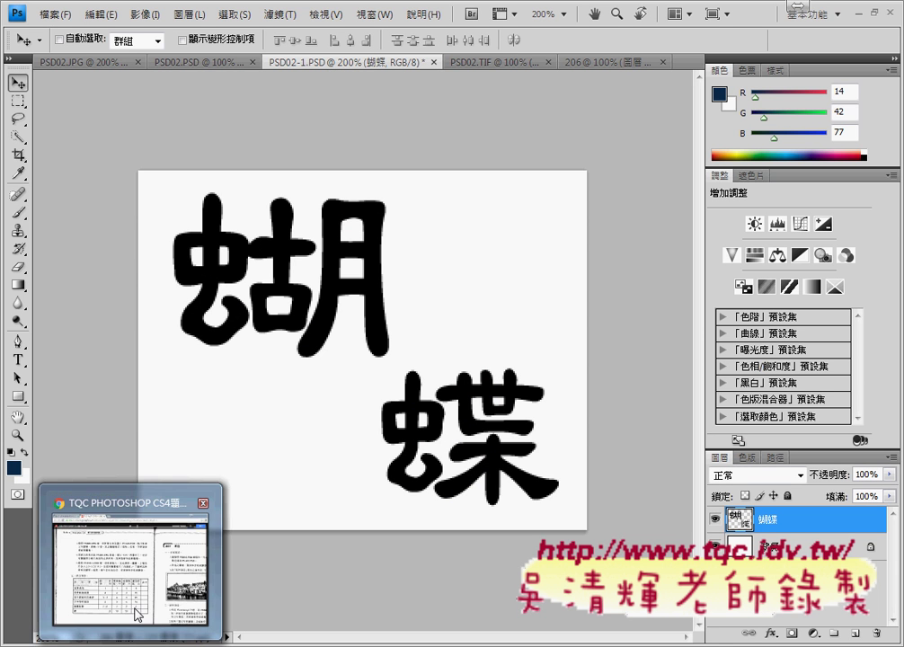
left_click(133, 553)
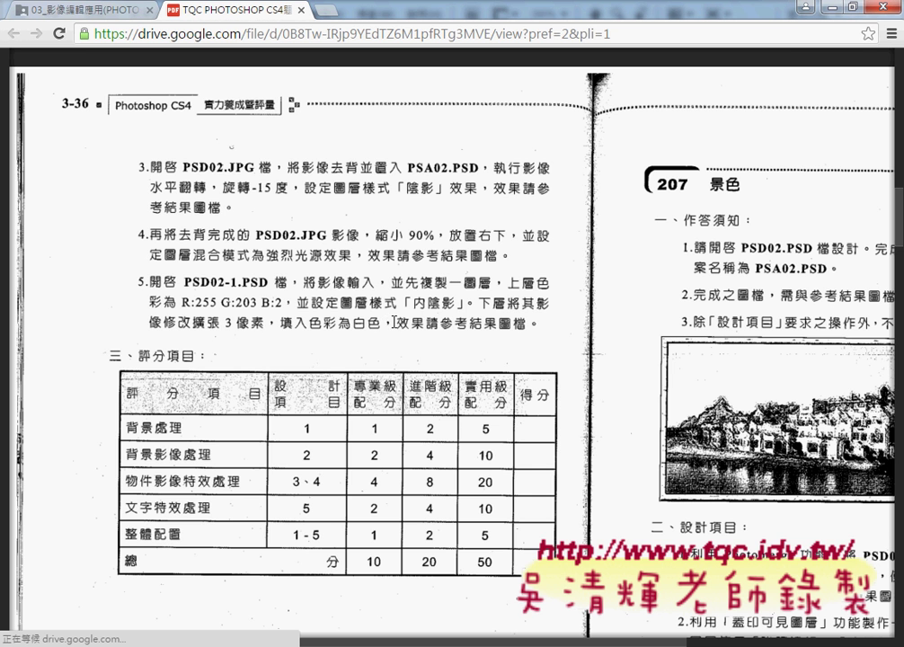
left_click(806, 7)
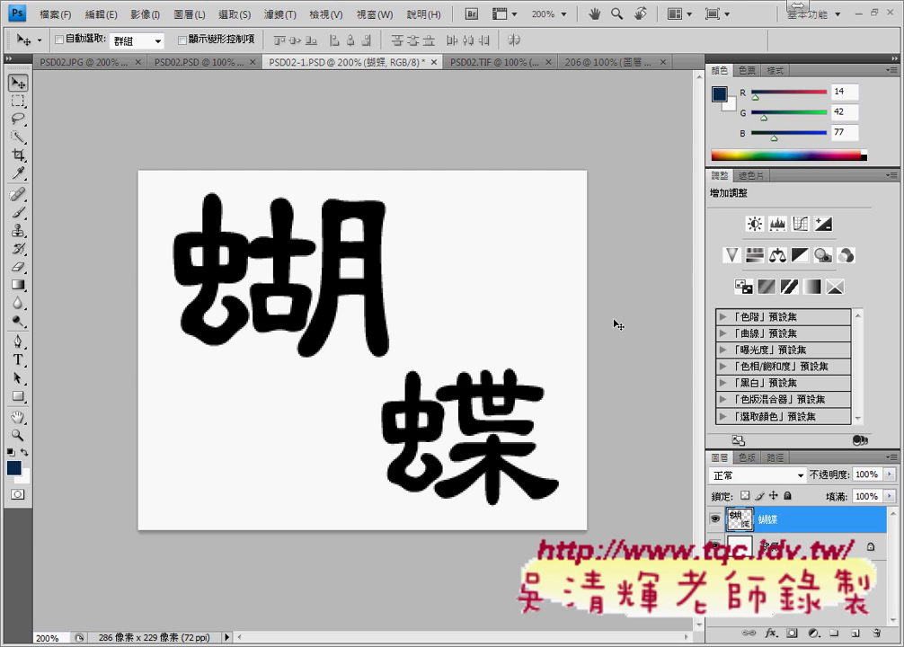
- Duplicate the 蝴蝶 layer as 蝴蝶 拷貝 with Duplicate Layer (複製圖層)
right_click(782, 530)
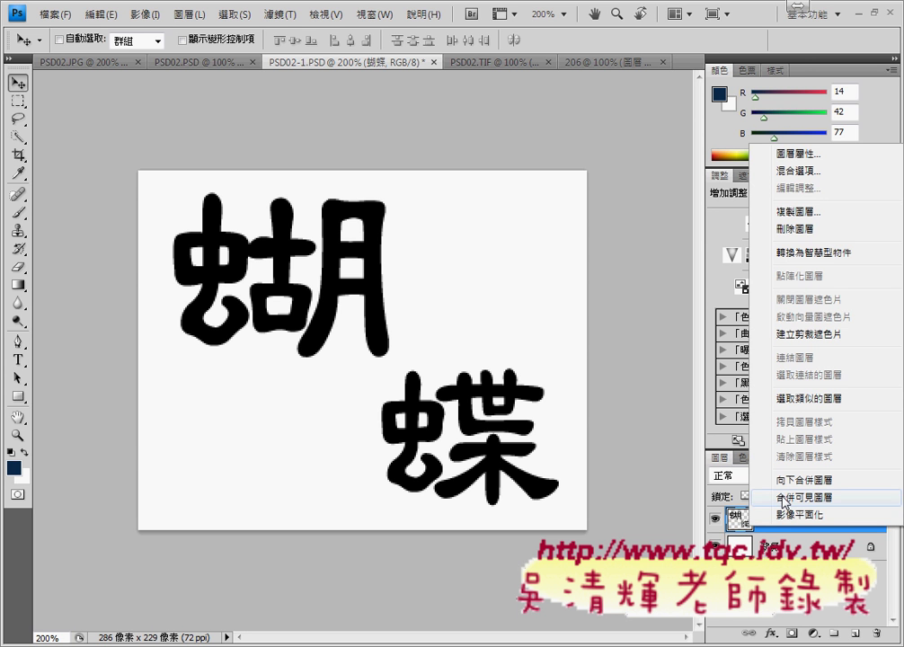
left_click(804, 211)
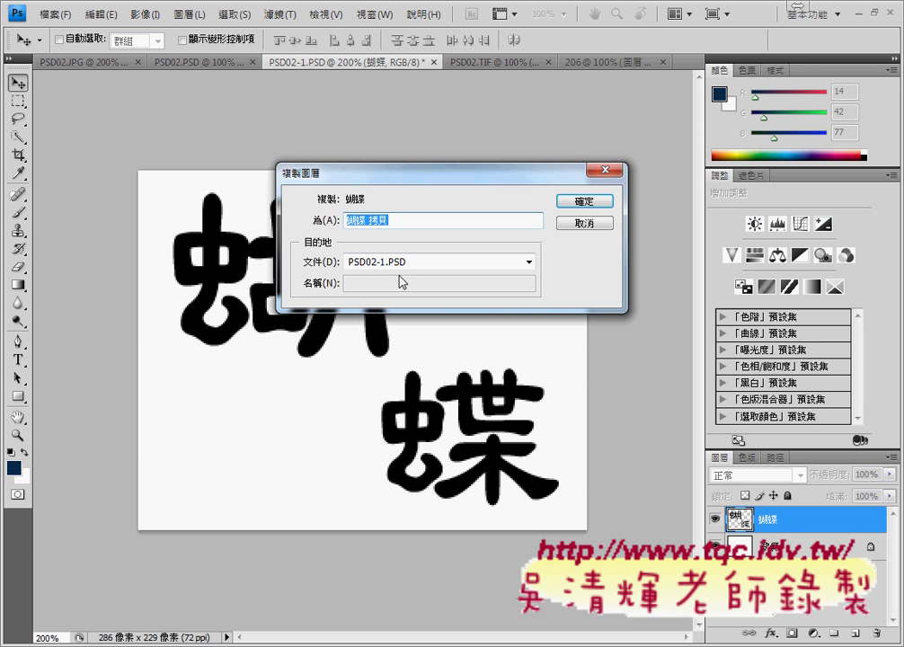
left_click(598, 203)
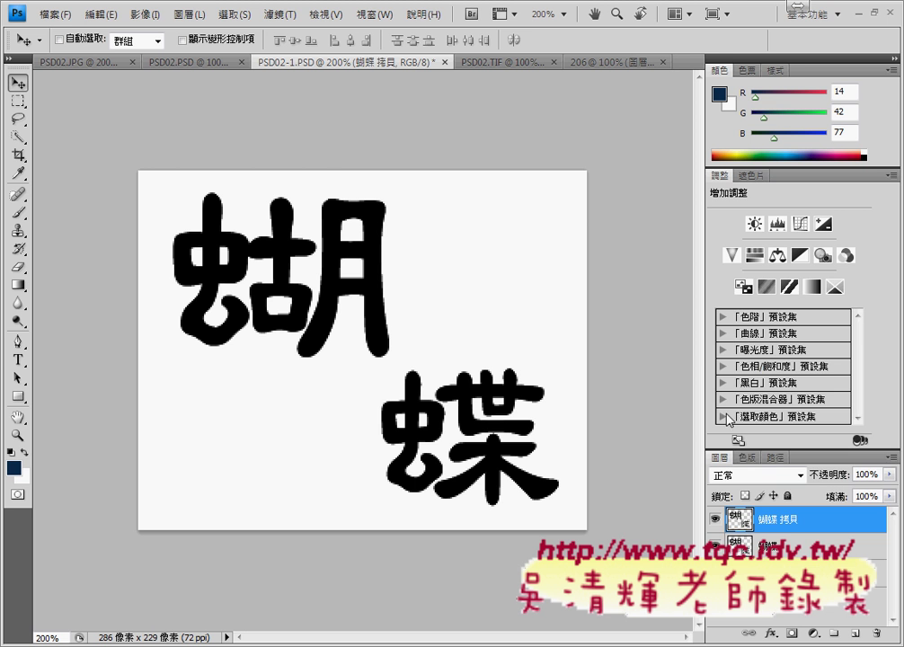
- Load the 蝴蝶 拷貝 layer's character pixels as a selection with Select Pixels (選取像素)
right_click(742, 521)
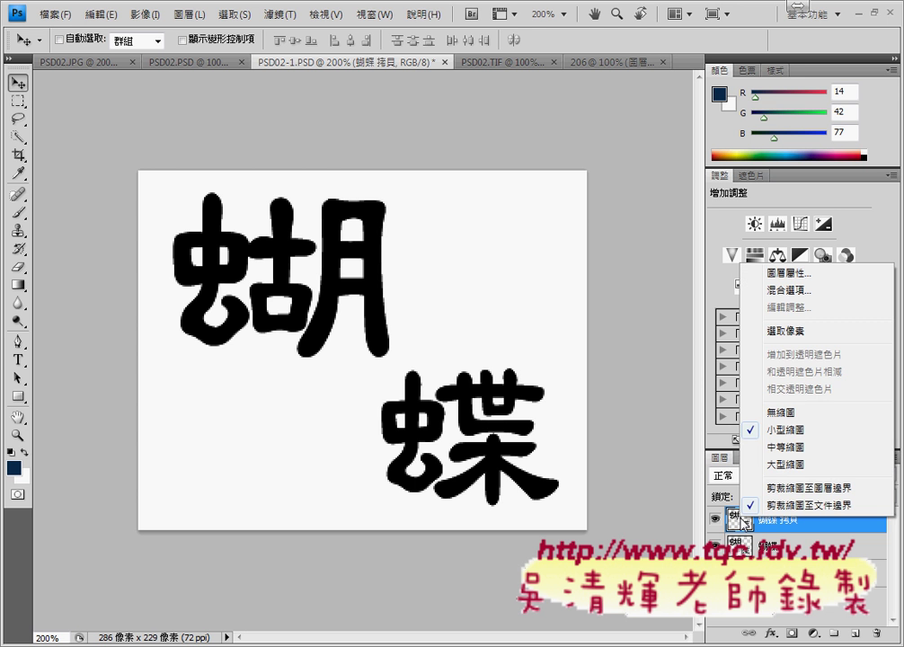
left_click(785, 333)
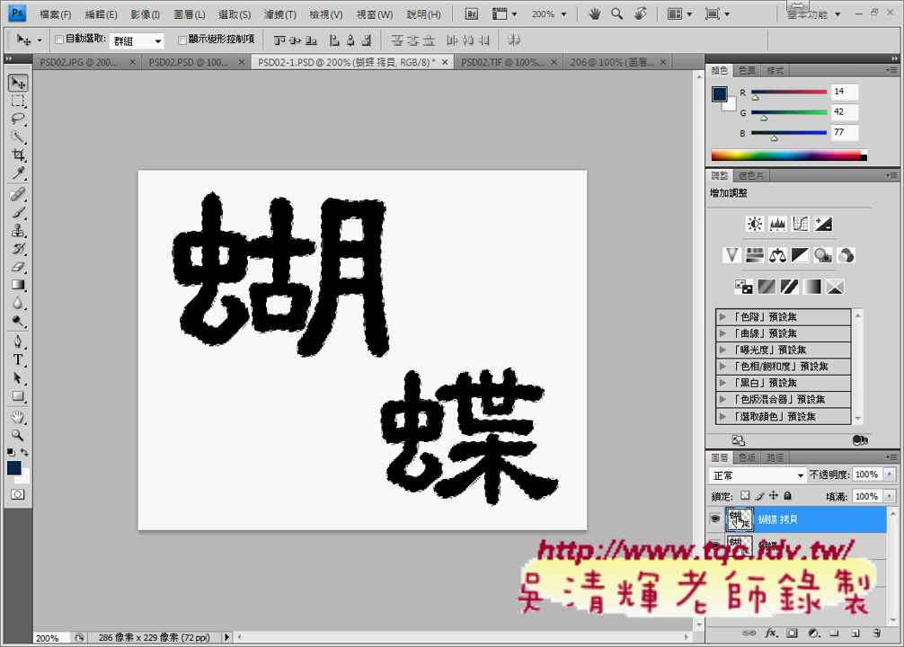
right_click(742, 521)
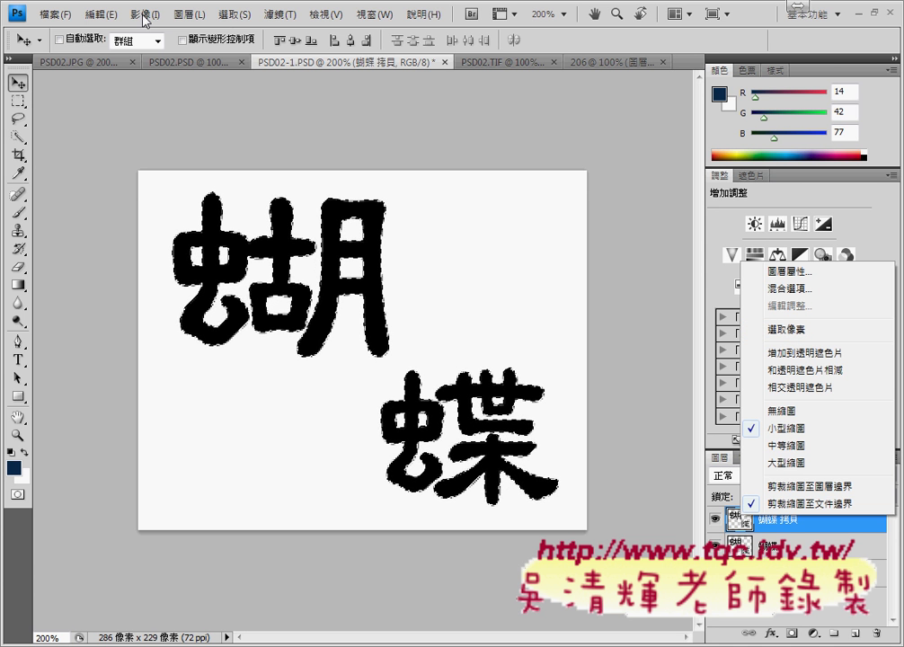
- Fill the selected 蝴蝶 拷貝 characters with yellow R255 G203 B2 (ffcb02)
left_click(101, 15)
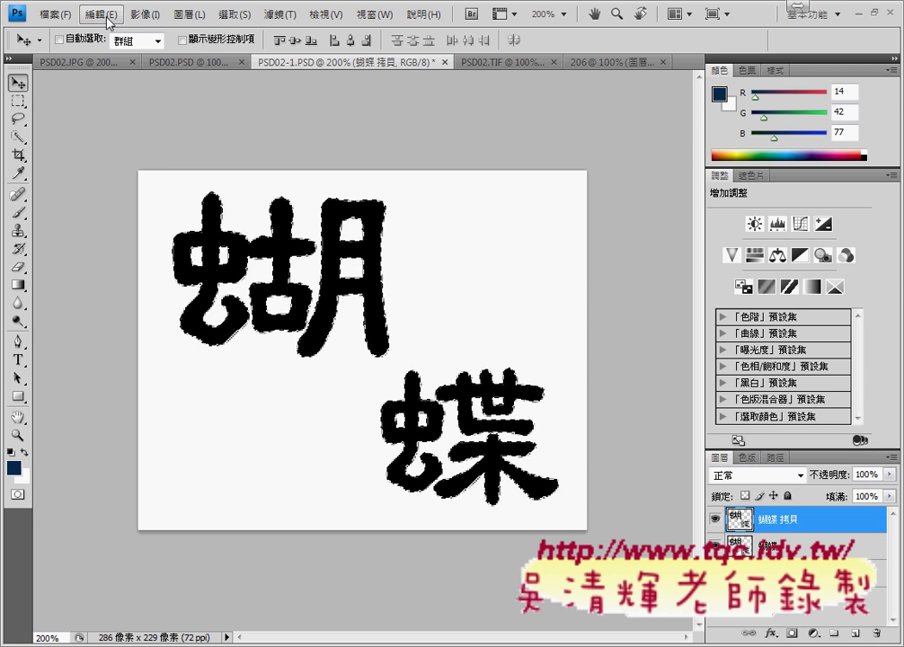
left_click(117, 250)
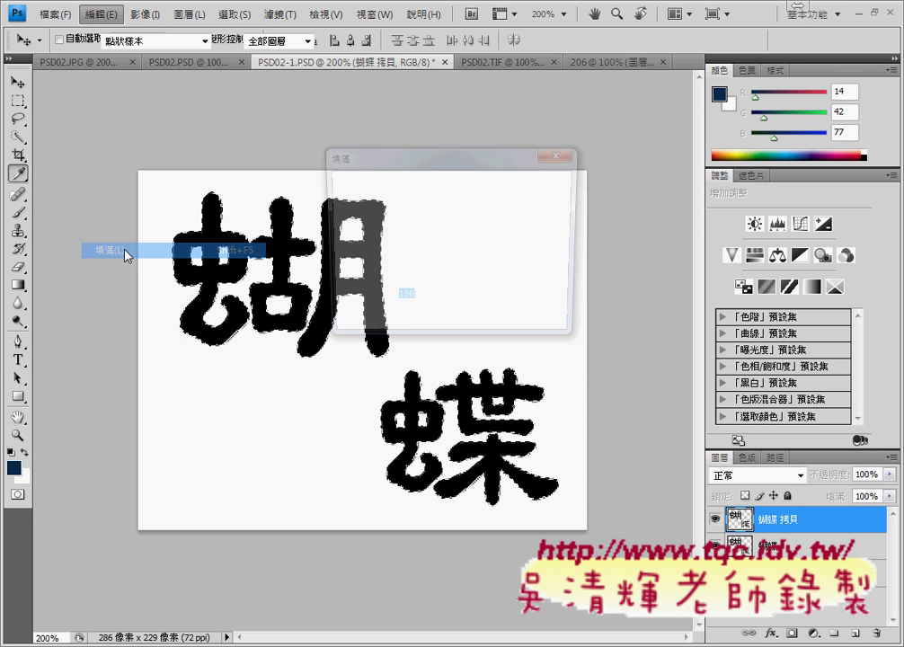
left_click(485, 203)
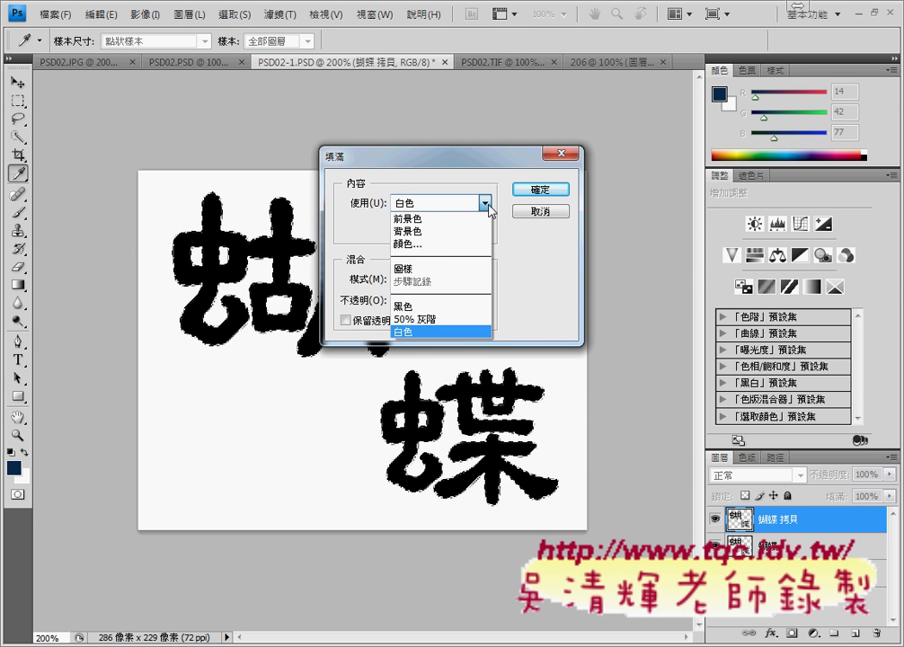
left_click(459, 245)
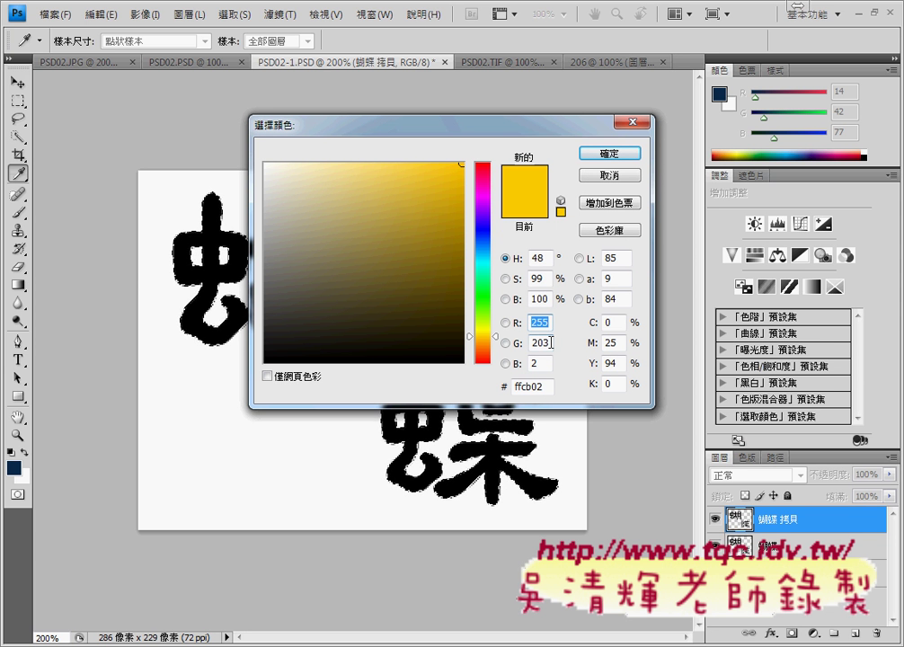
key("alt+Tab")
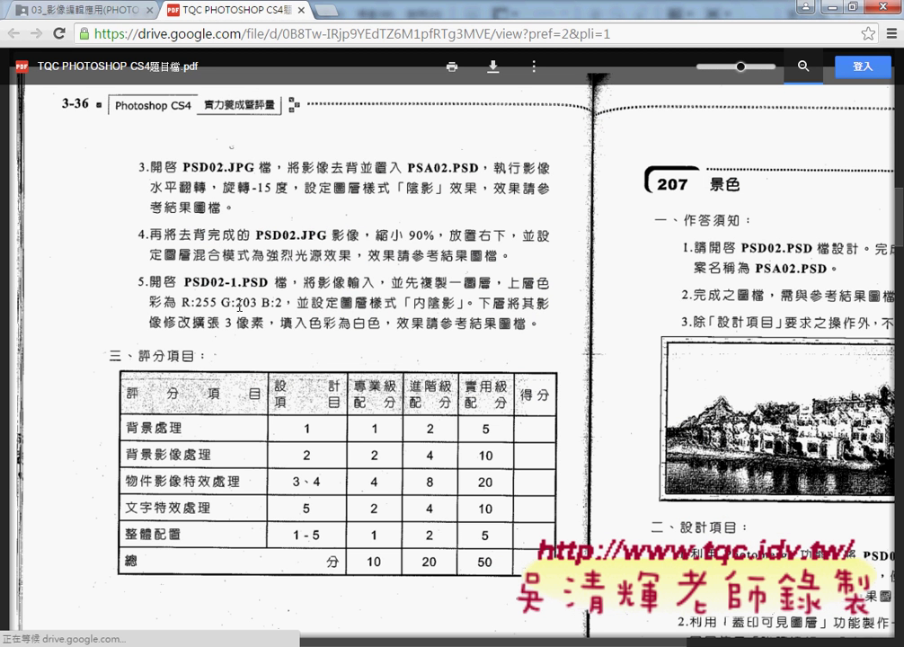
key("alt+Tab")
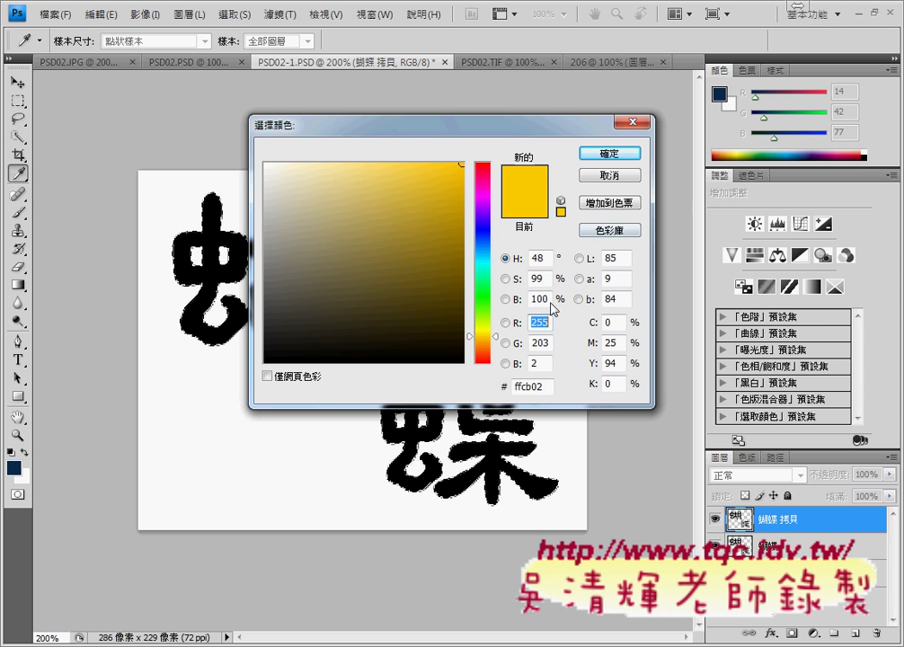
left_click(629, 153)
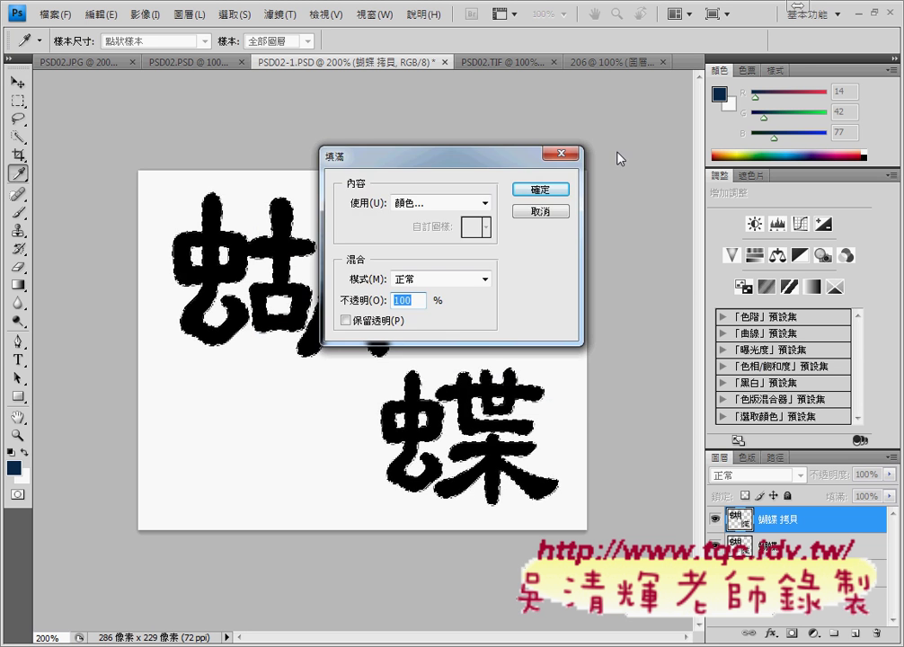
left_click(539, 188)
key("v")
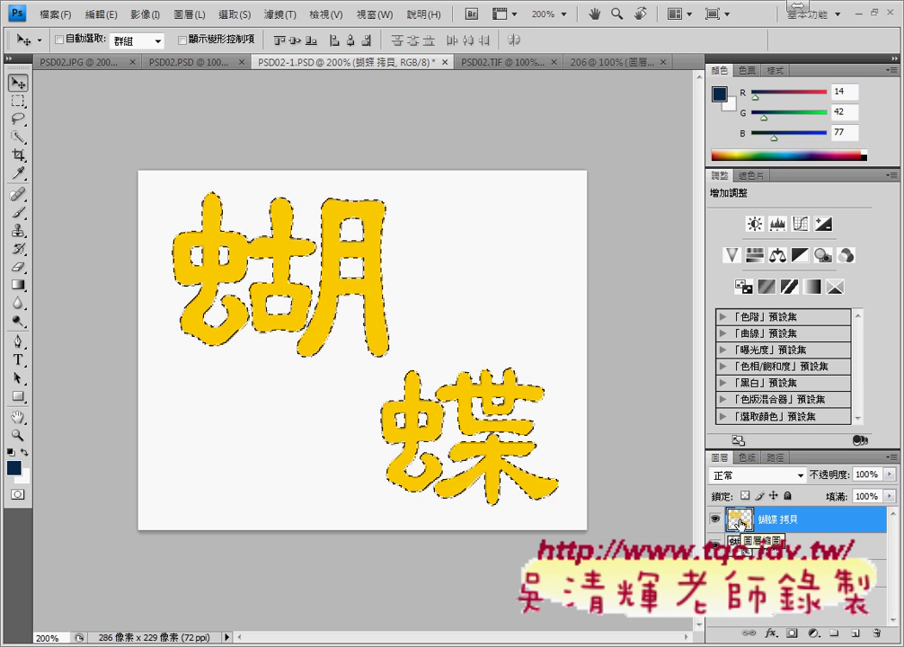
- Turn on an Inner Shadow layer style for 蝴蝶 拷貝 with Normal (正常) blend mode
double_click(740, 521)
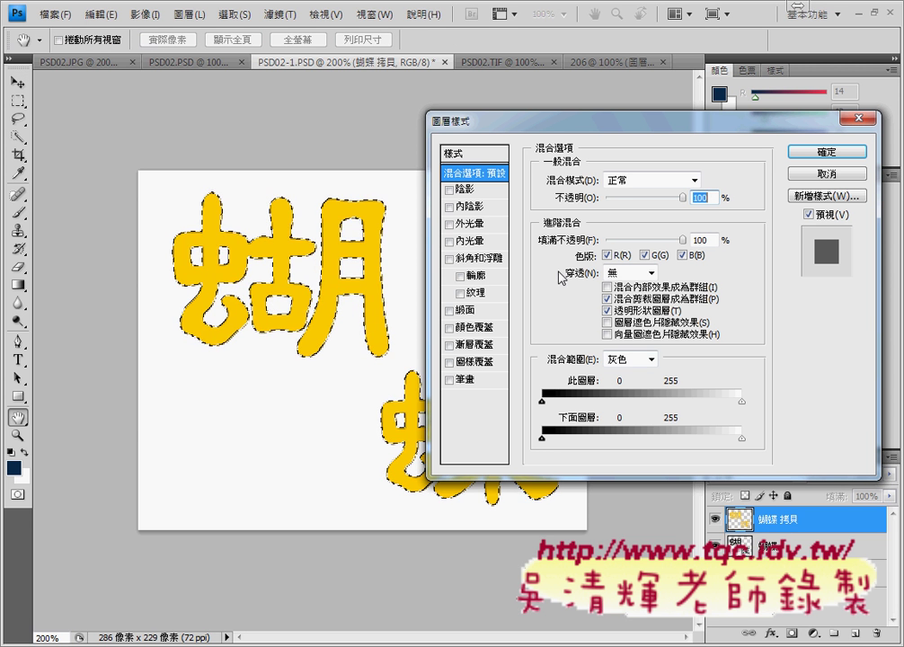
left_click(449, 206)
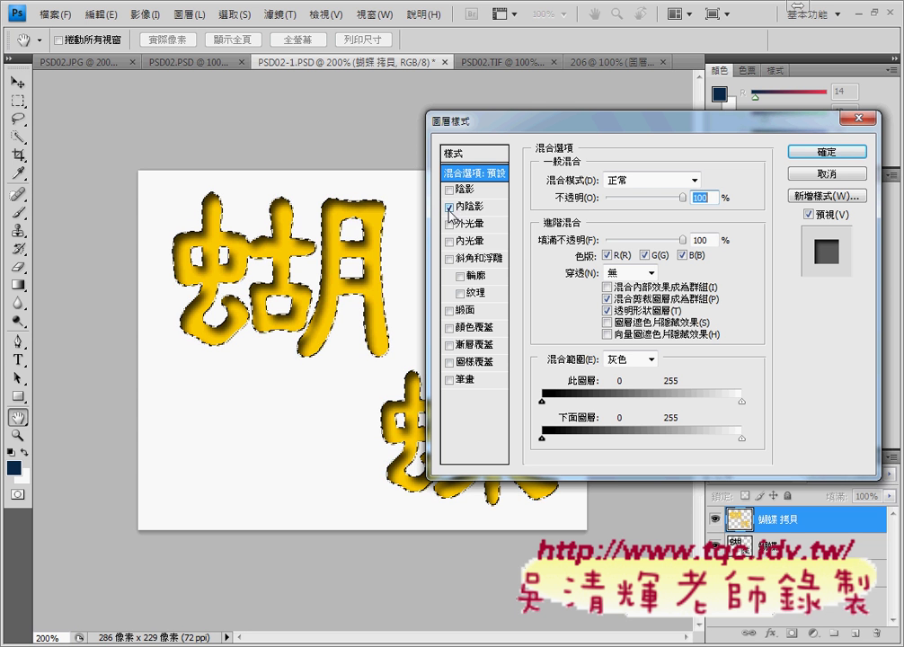
left_click(474, 208)
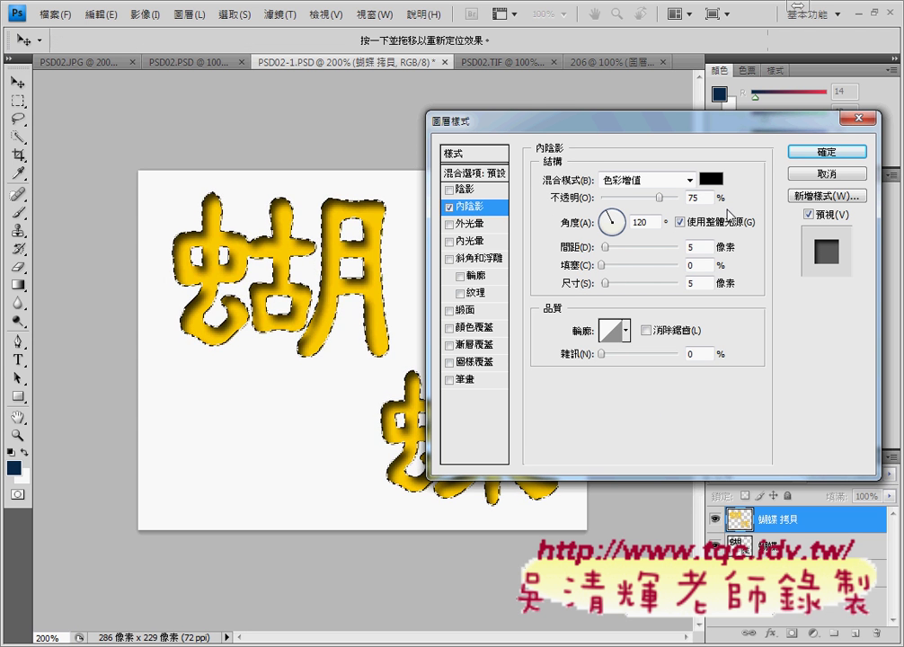
left_click(670, 180)
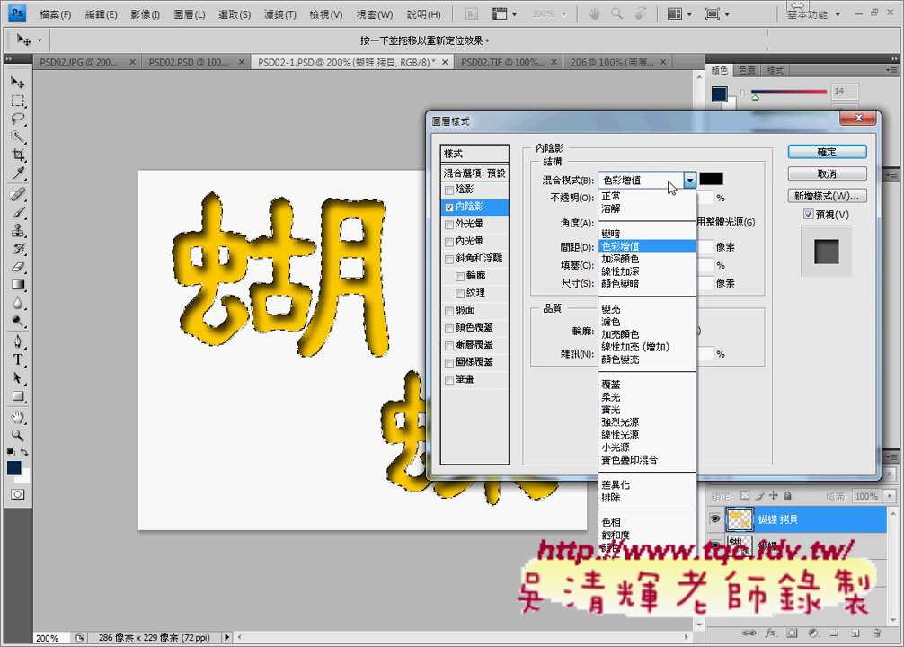
left_click(661, 196)
left_click(659, 185)
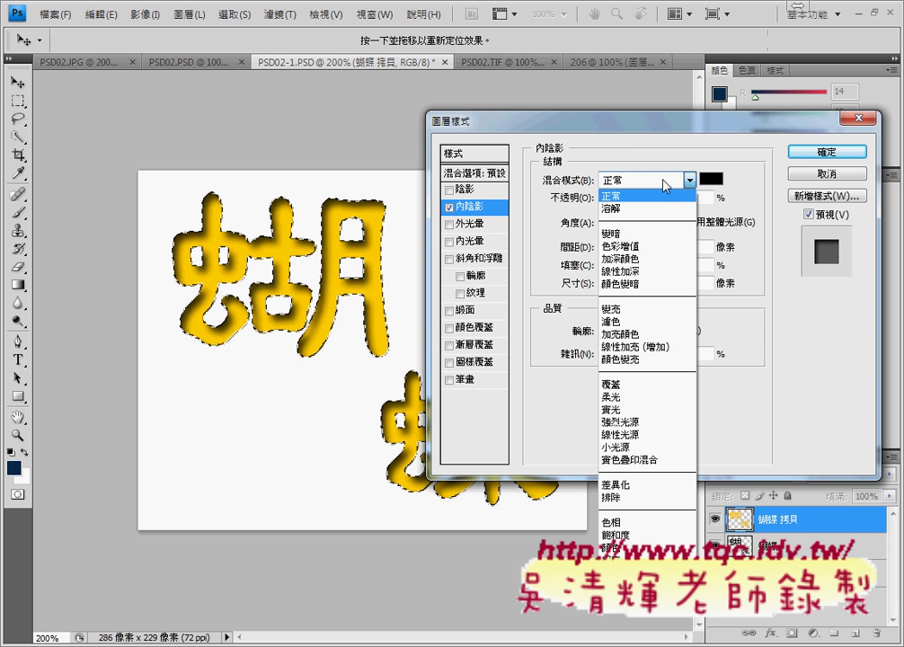
left_click(657, 197)
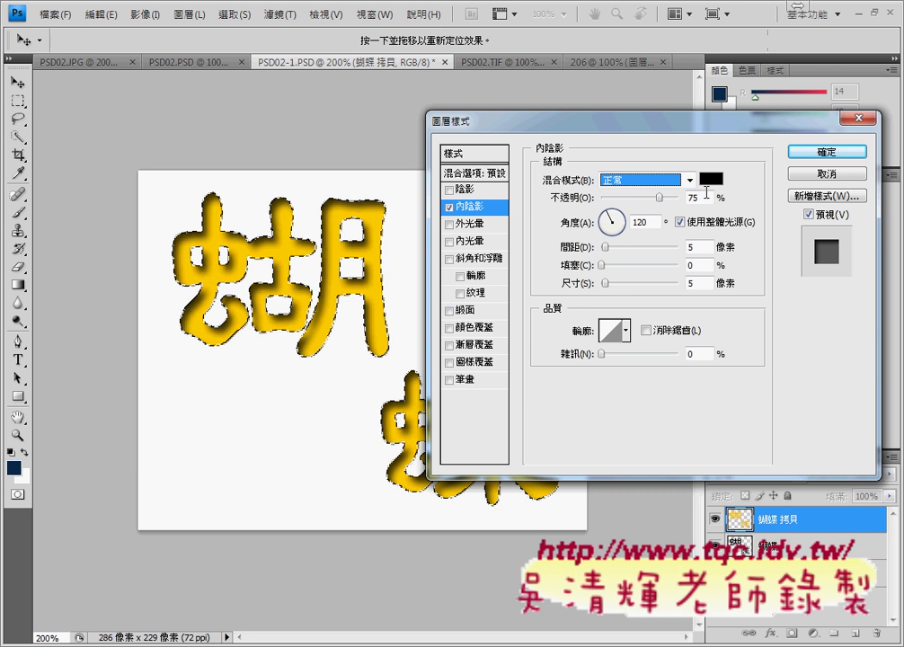
- Set the inner shadow to 83% opacity, 5 px size and 6 px distance, and apply it
left_click_drag(660, 196, 665, 198)
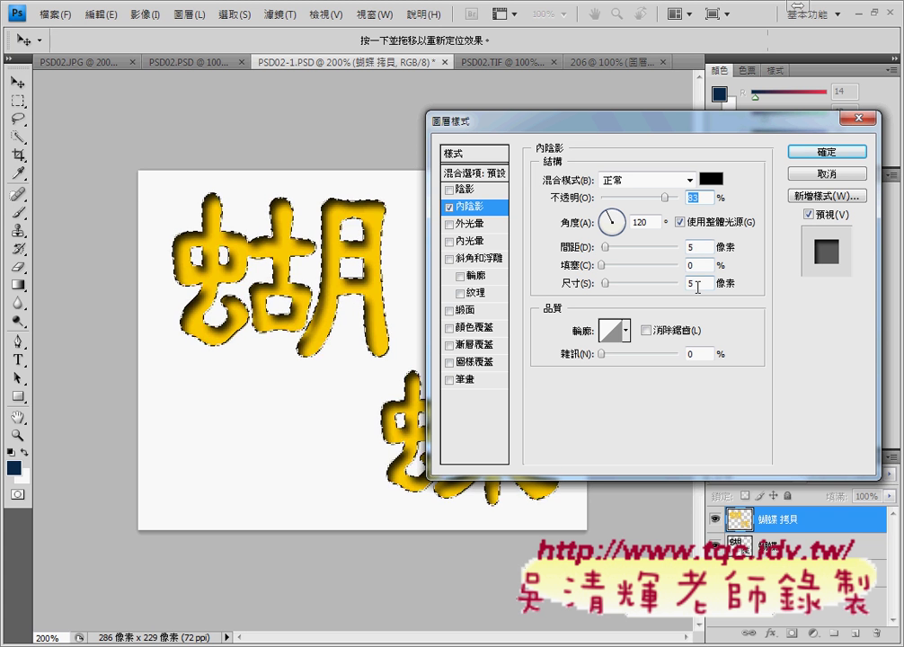
left_click_drag(607, 284, 609, 284)
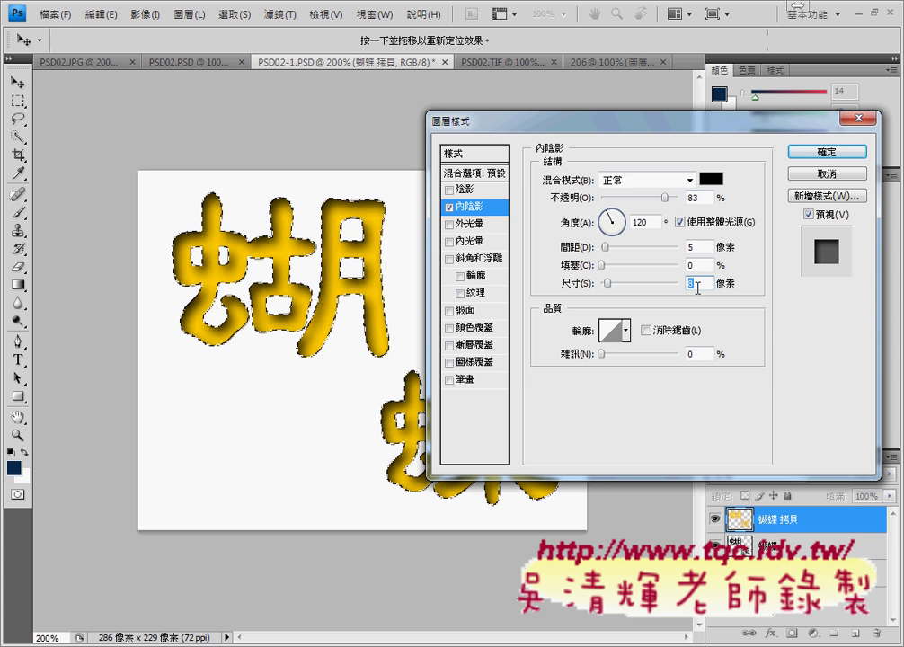
type("5")
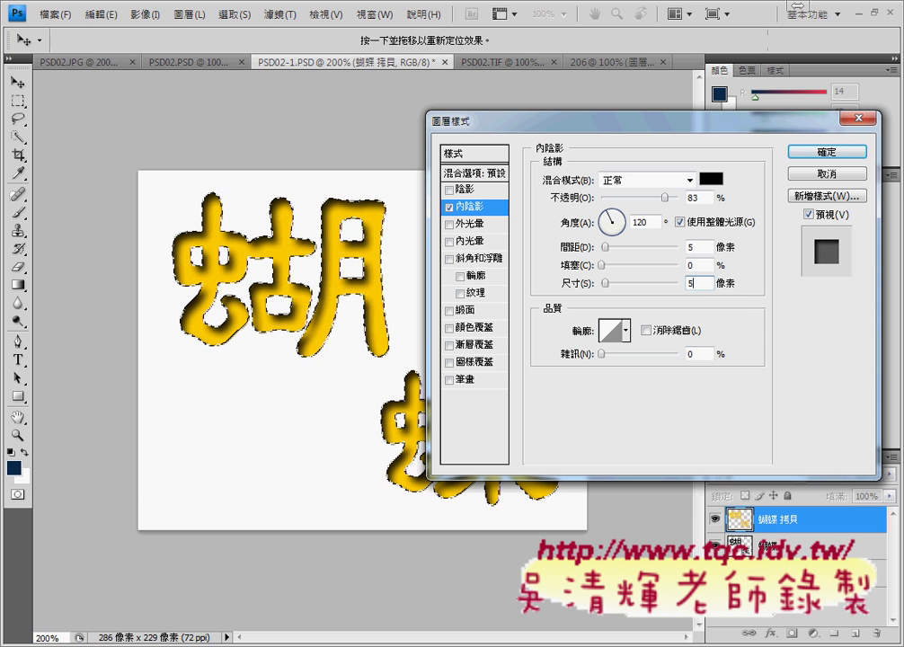
double_click(709, 249)
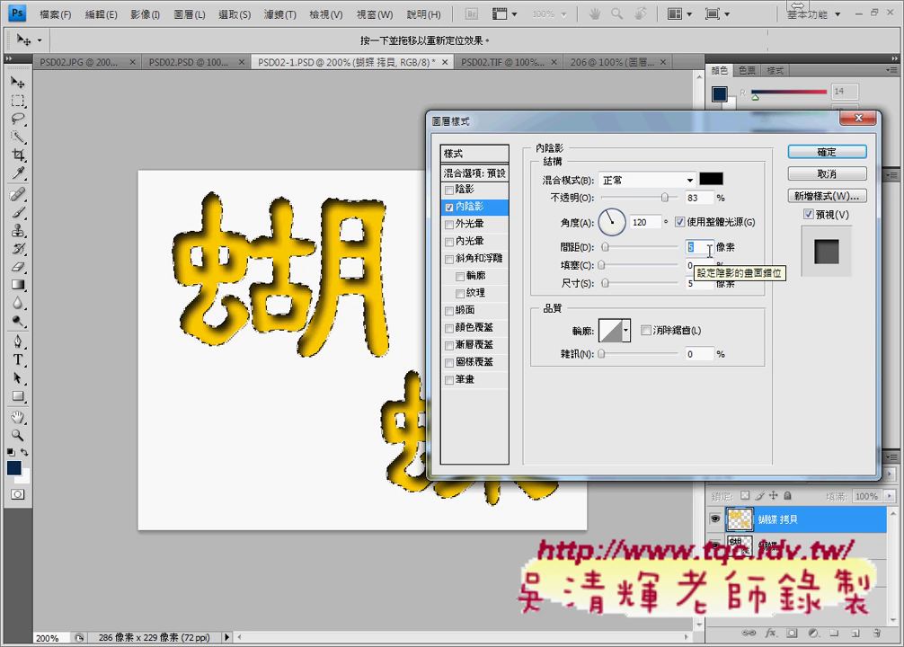
type("7")
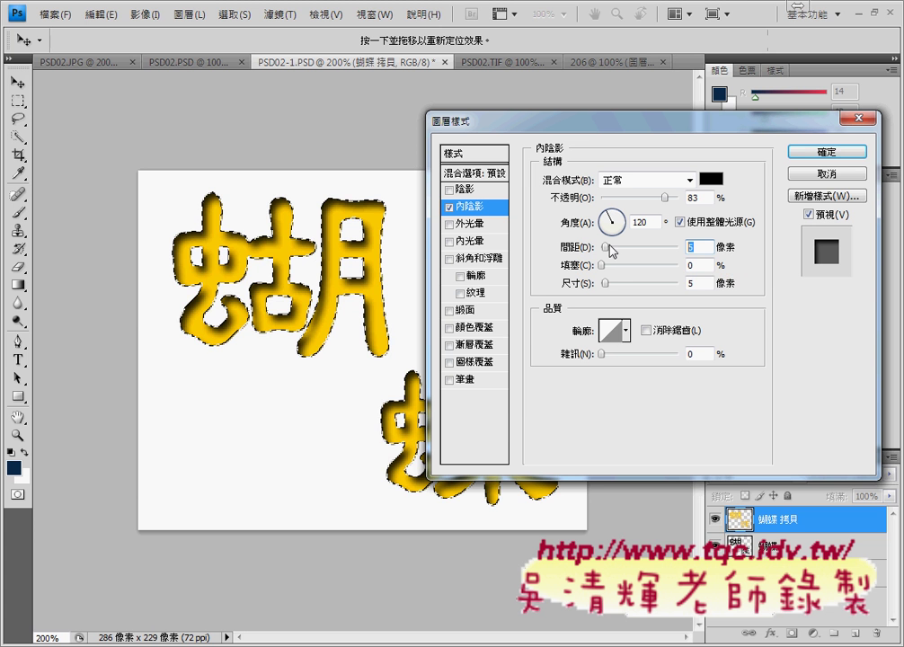
left_click(608, 250)
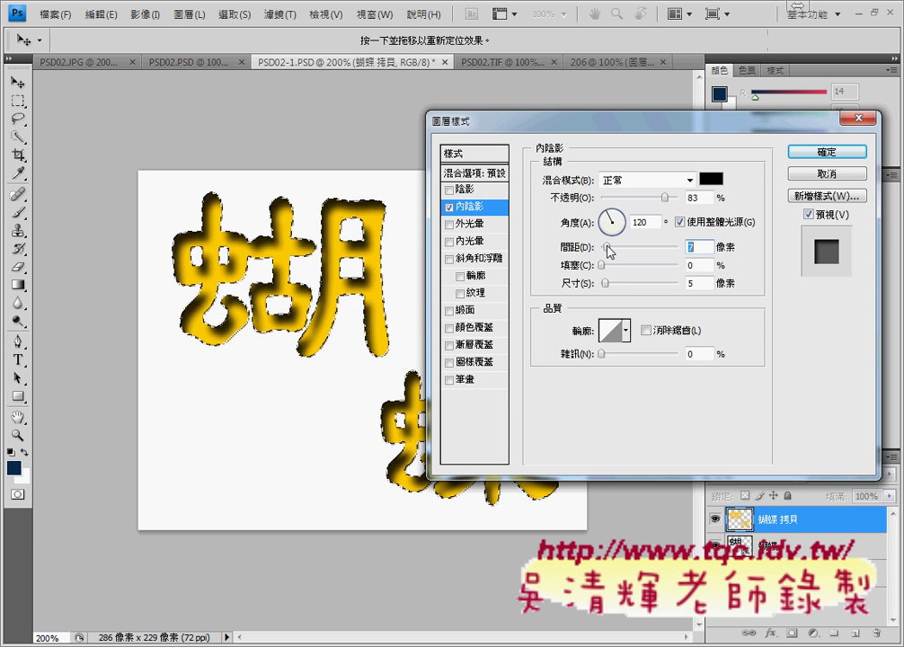
left_click_drag(610, 252, 606, 251)
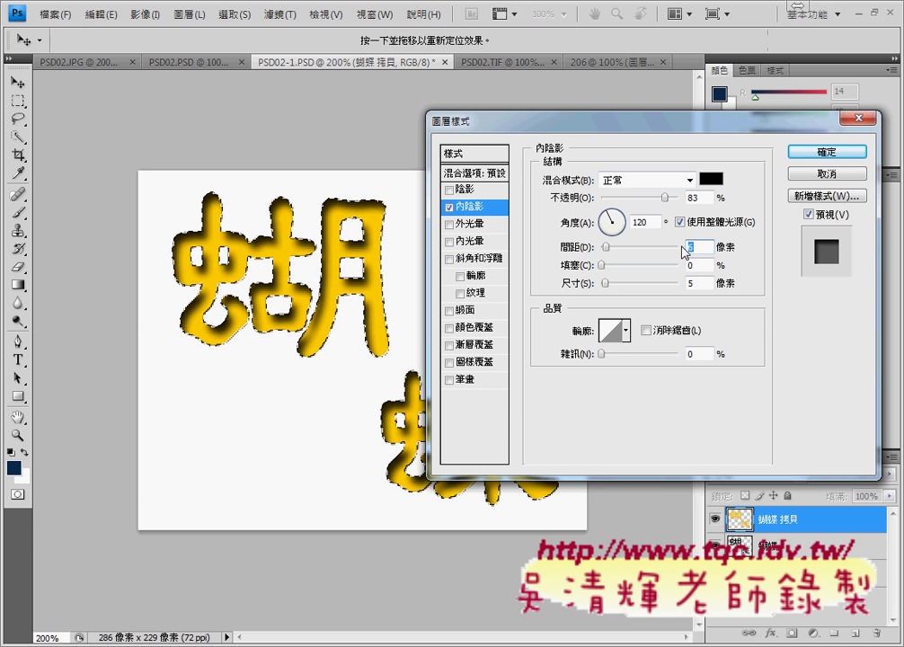
left_click(823, 151)
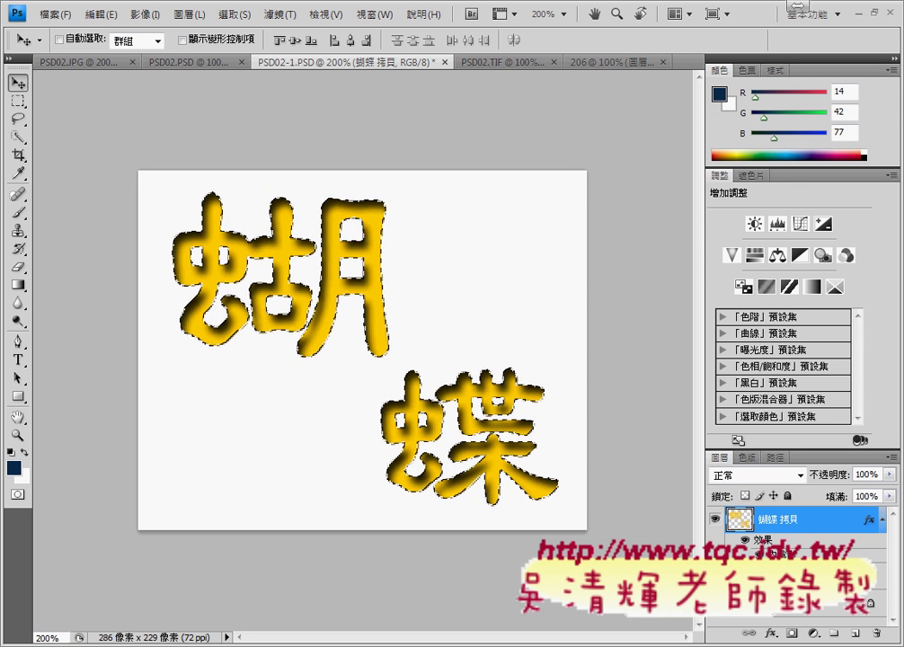
- Hide 蝴蝶 拷貝, make the black 蝴蝶 layer active, and deselect
left_click(781, 575)
left_click(716, 520)
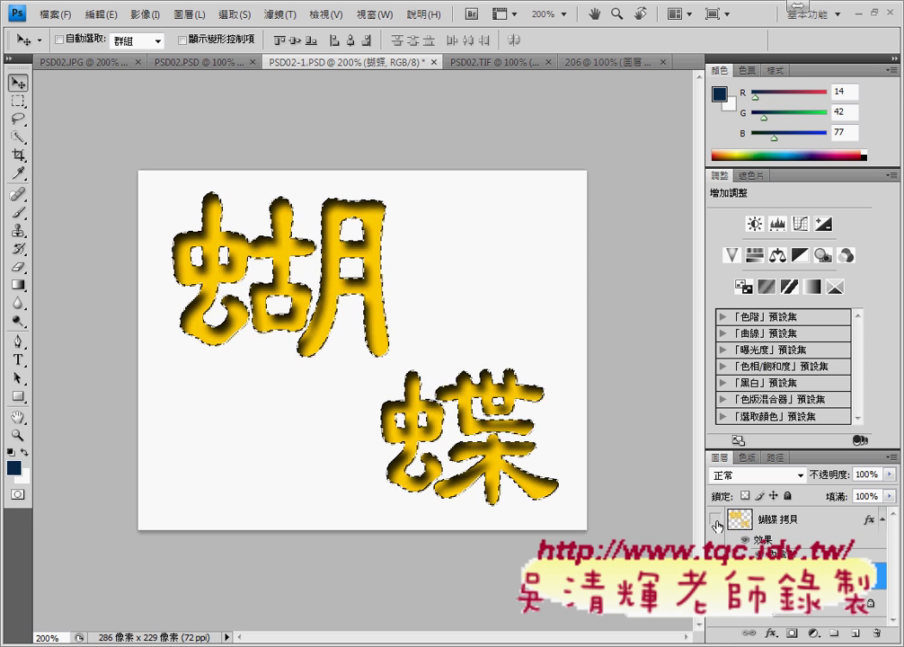
left_click(233, 15)
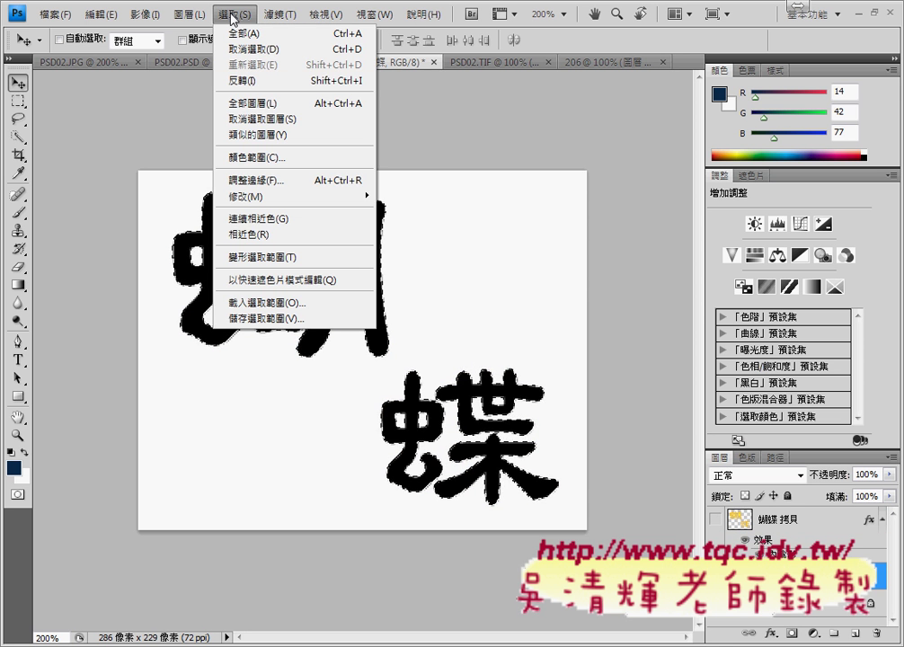
left_click(262, 49)
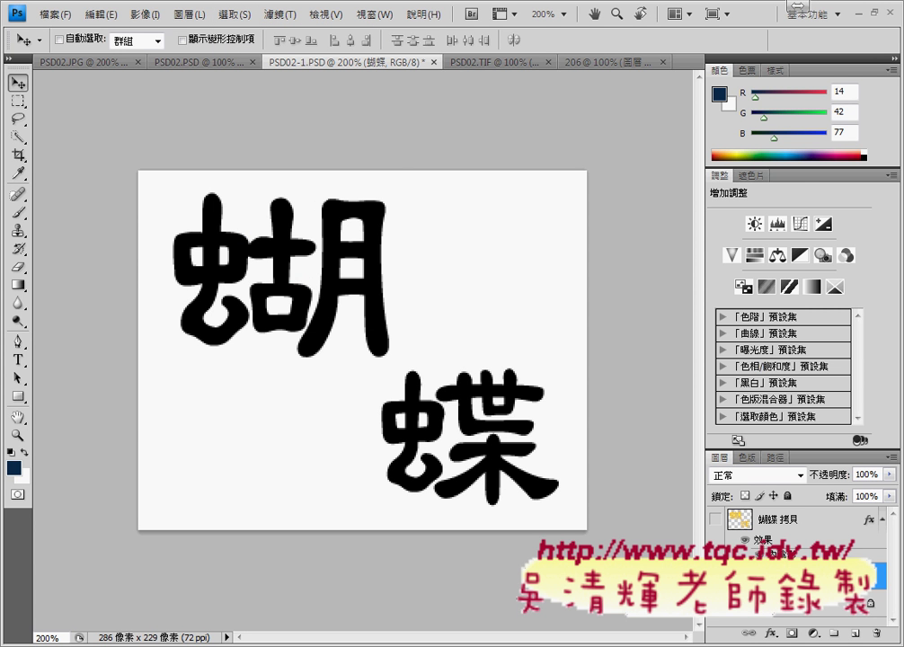
- Load the black 蝴蝶 layer's characters as a selection, then view the PSD02.TIF reference
right_click(746, 575)
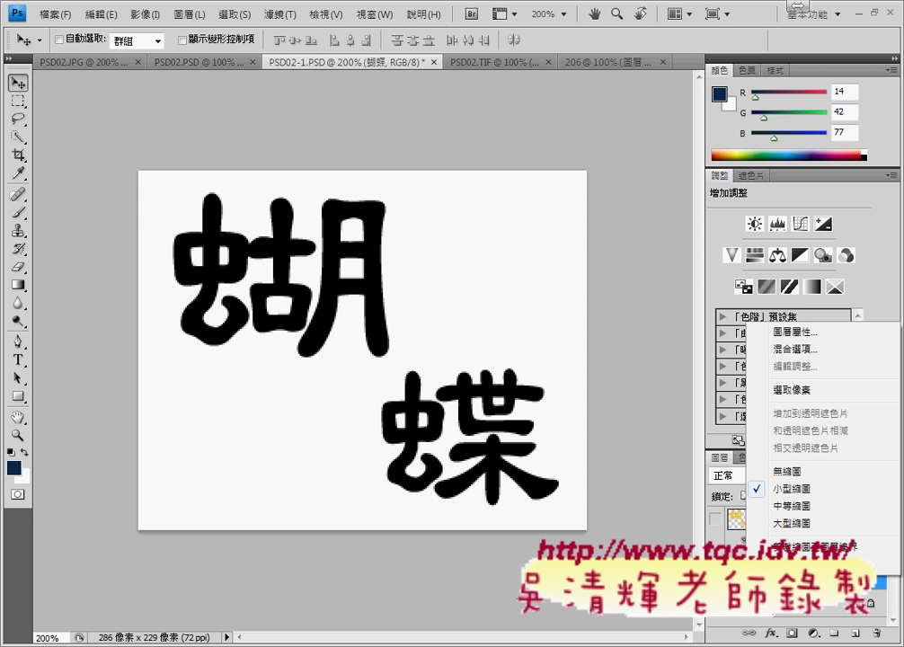
left_click(806, 398)
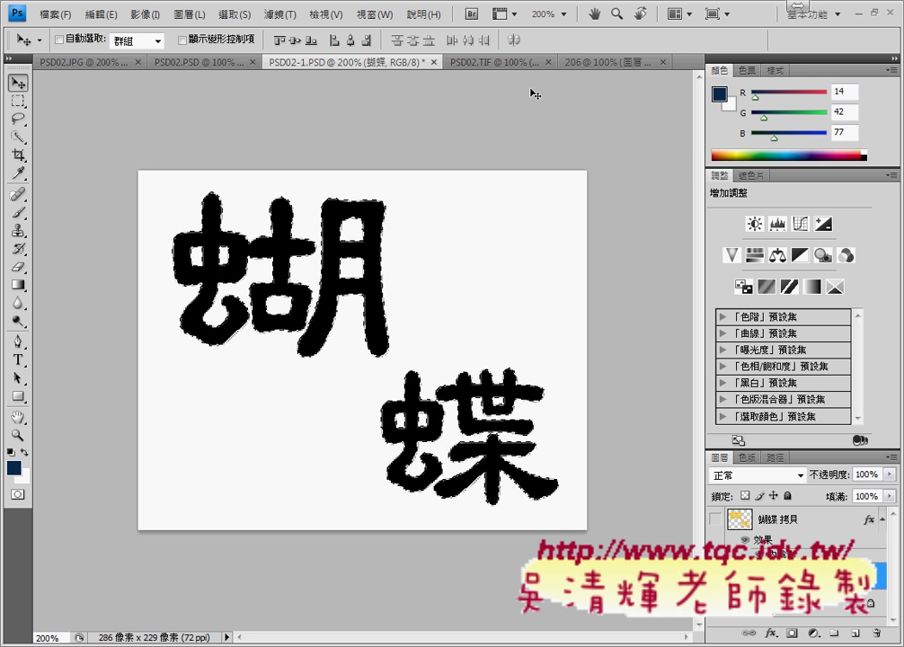
left_click(467, 69)
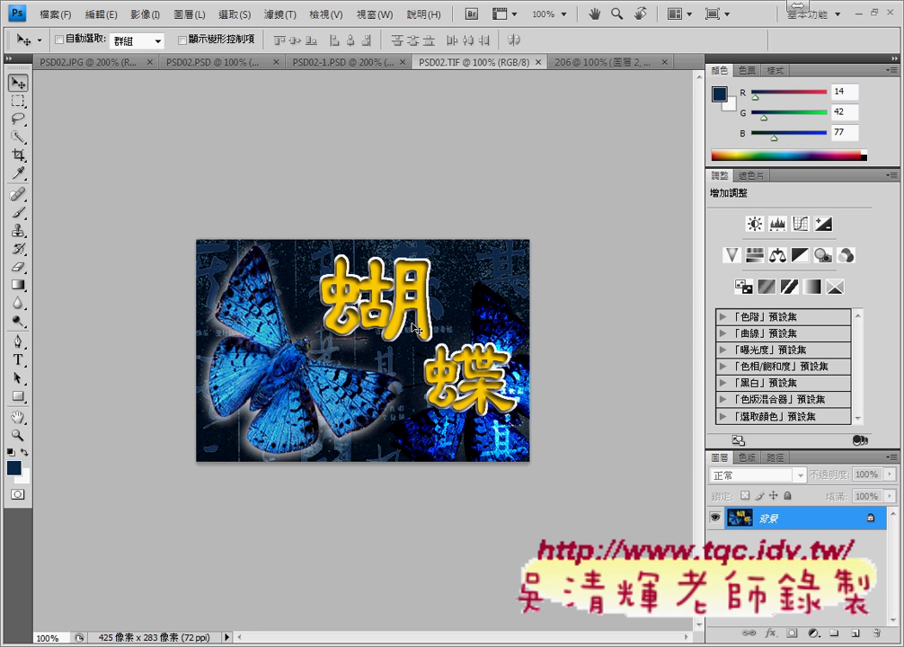
- Glance at the 206 butterfly image, then return to PSD02-1.PSD and open the Select menu
left_click(589, 62)
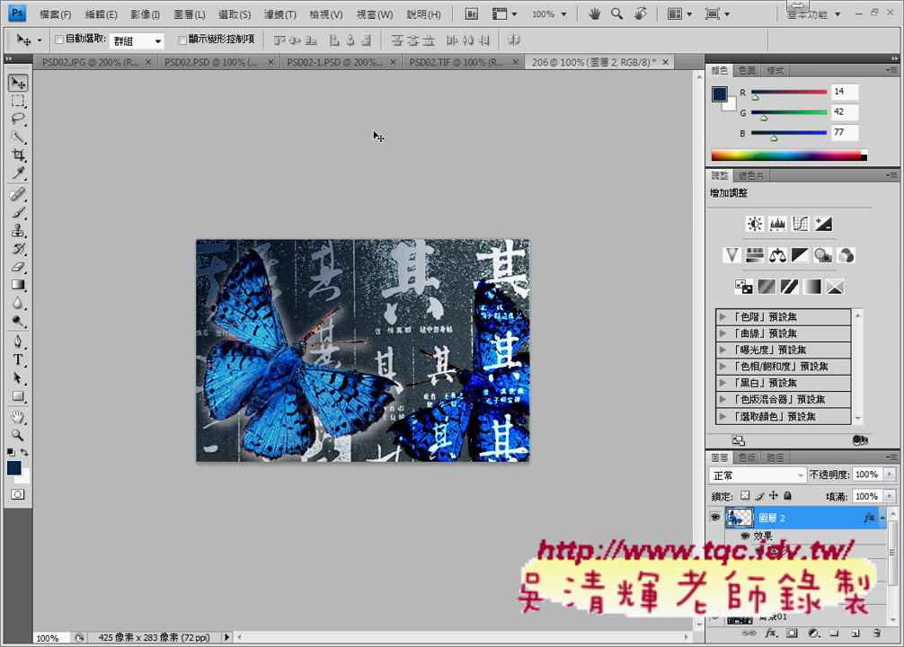
left_click(326, 63)
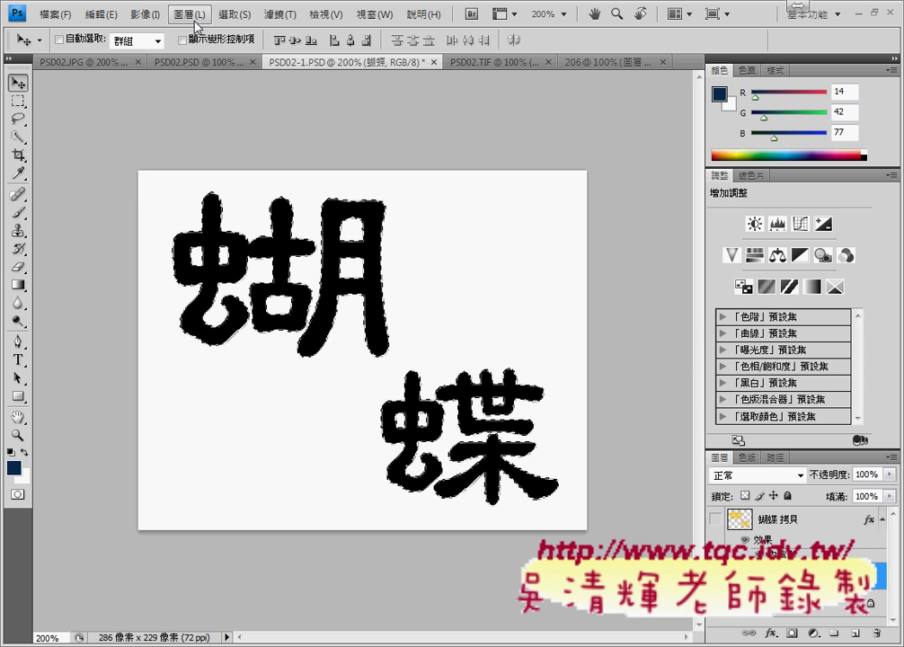
left_click(151, 15)
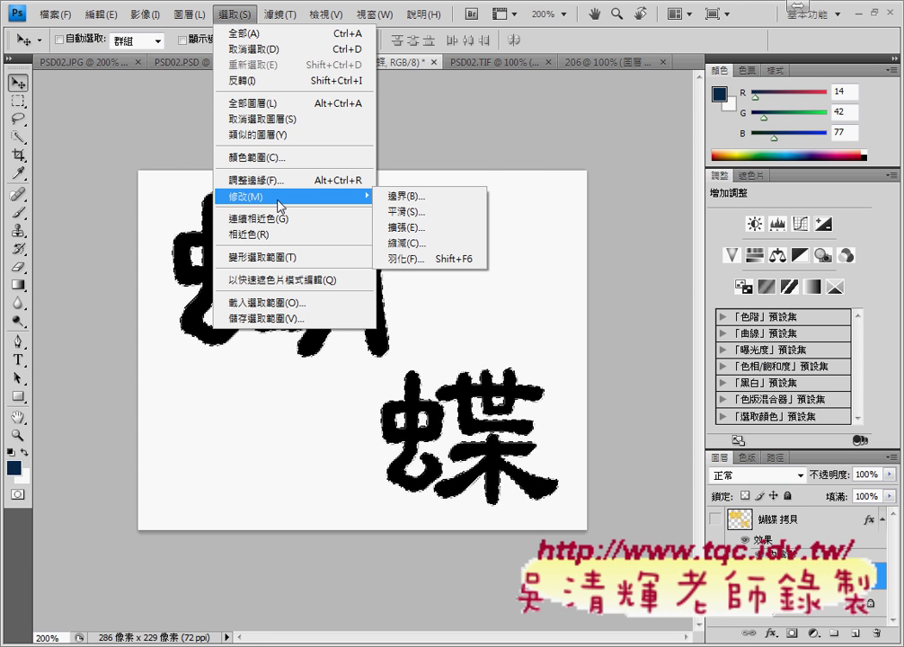
- Use Select > Modify > Expand to grow the 蝴蝶 selection by 3 pixels
mouse_move(270, 196)
left_click(412, 239)
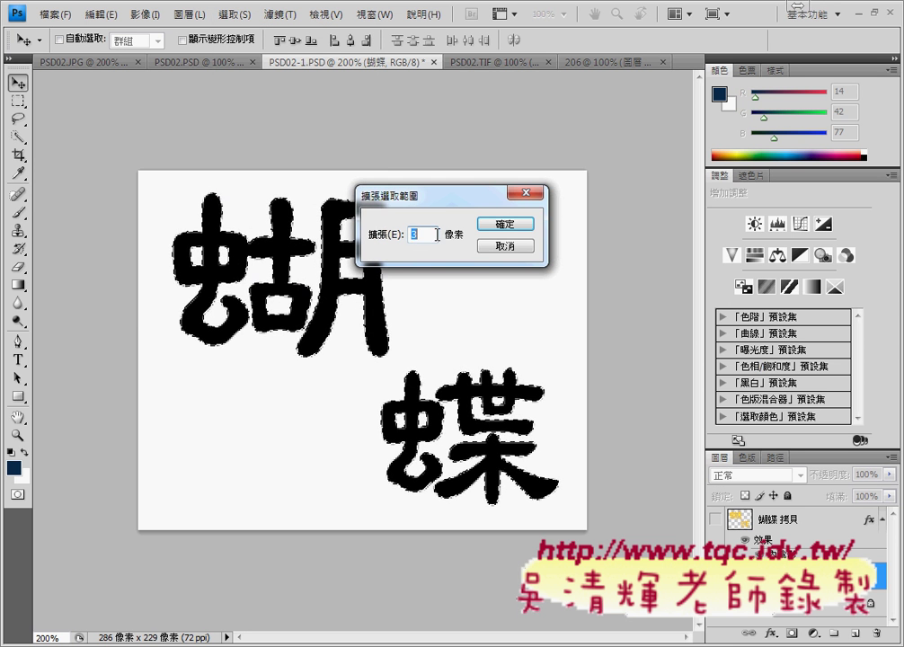
left_click_drag(447, 207, 531, 108)
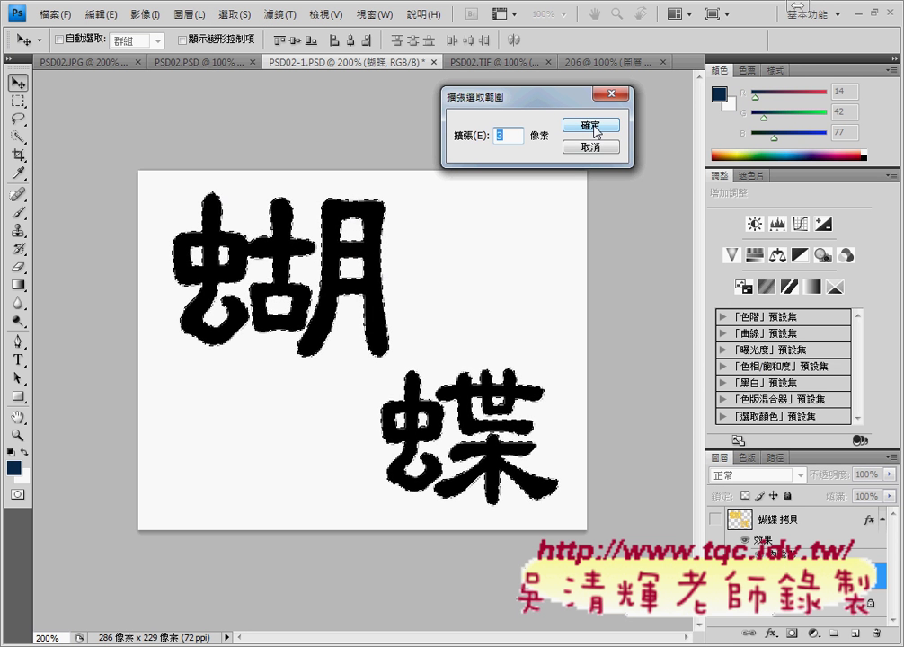
type("3")
left_click(597, 132)
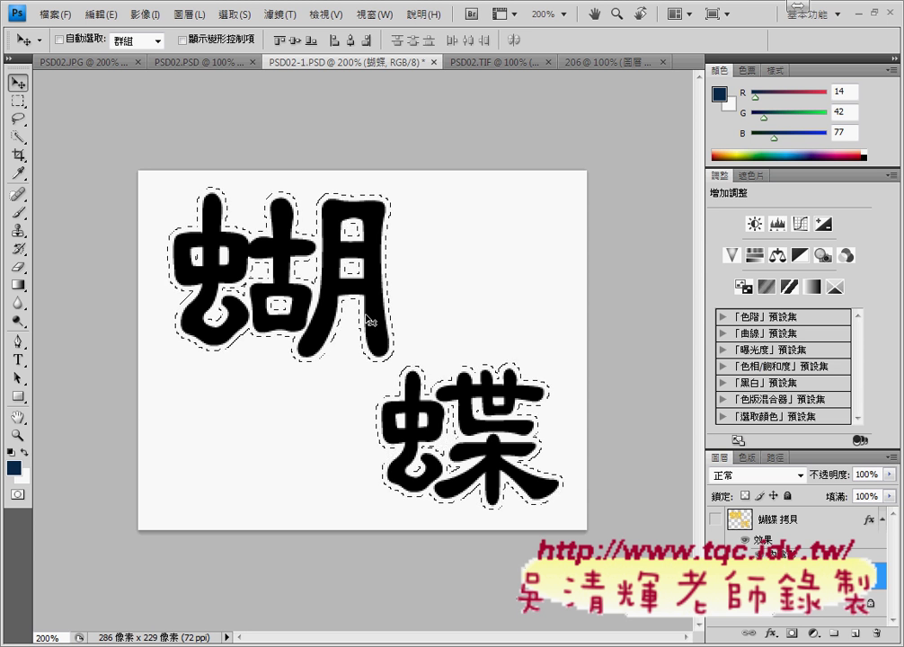
- Fill the expanded 蝴蝶 selection with White using Edit > Fill
left_click(101, 14)
left_click(136, 251)
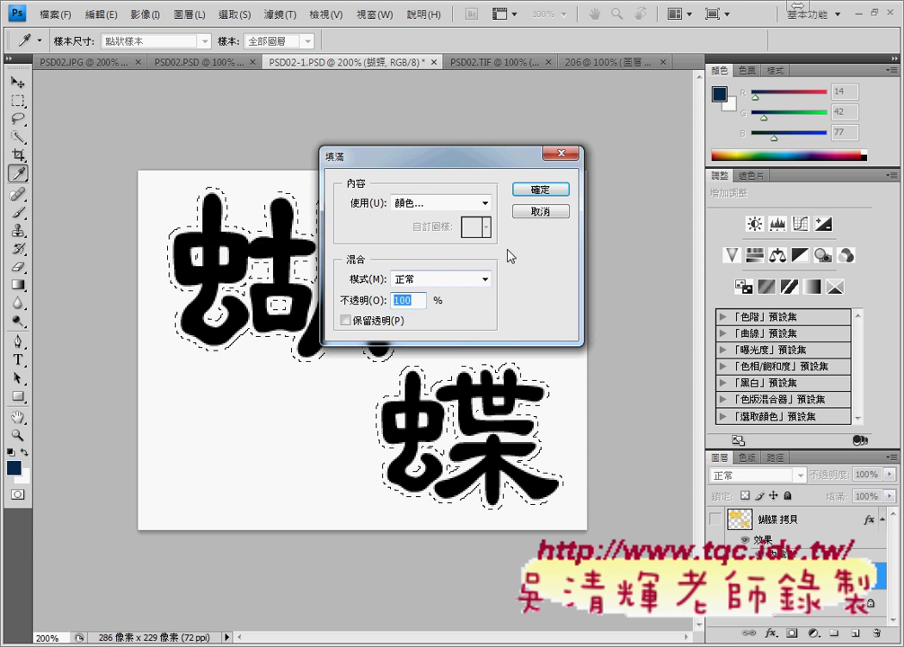
left_click(484, 203)
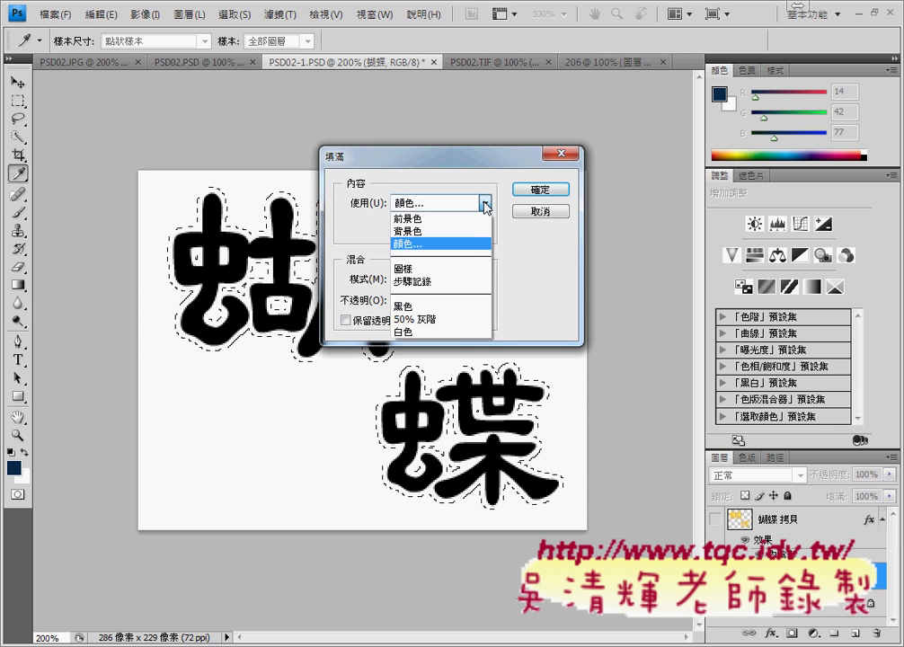
left_click(420, 329)
left_click(536, 189)
key("v")
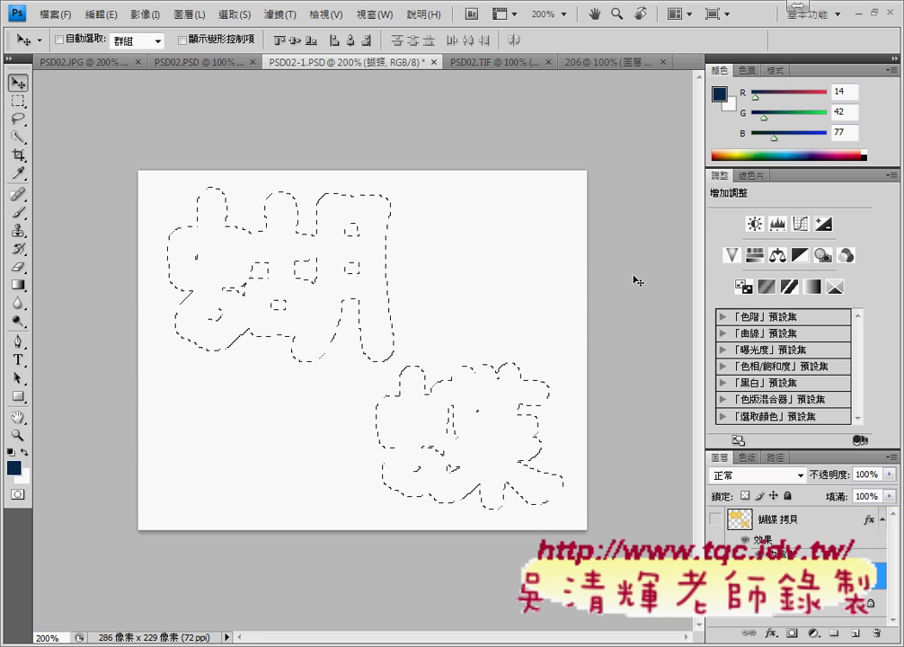
- Make the yellow 蝴蝶 拷貝 layer visible and link it with the 蝴蝶 layer using 連結圖層
left_click(715, 520)
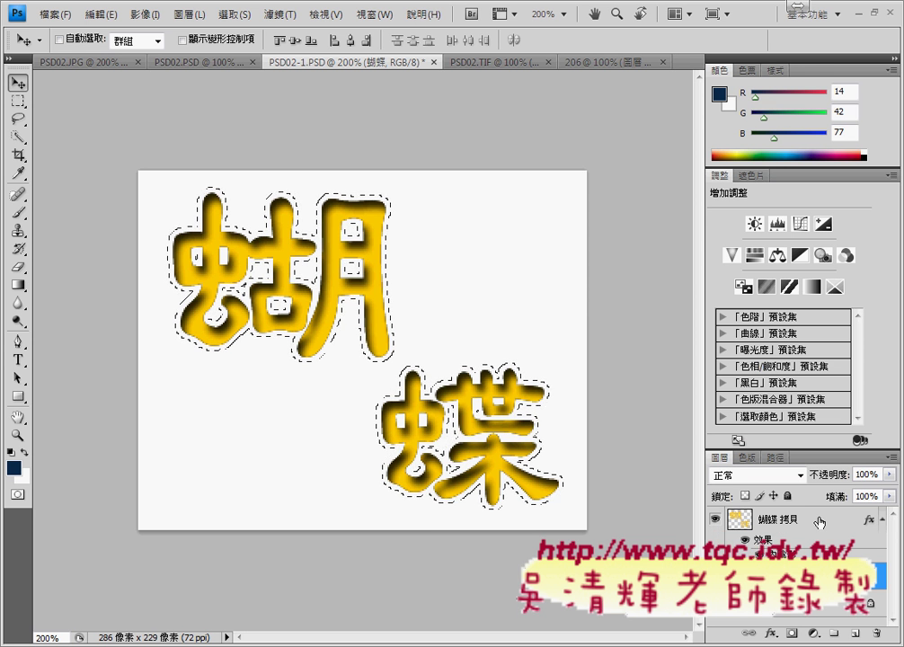
left_click(715, 519)
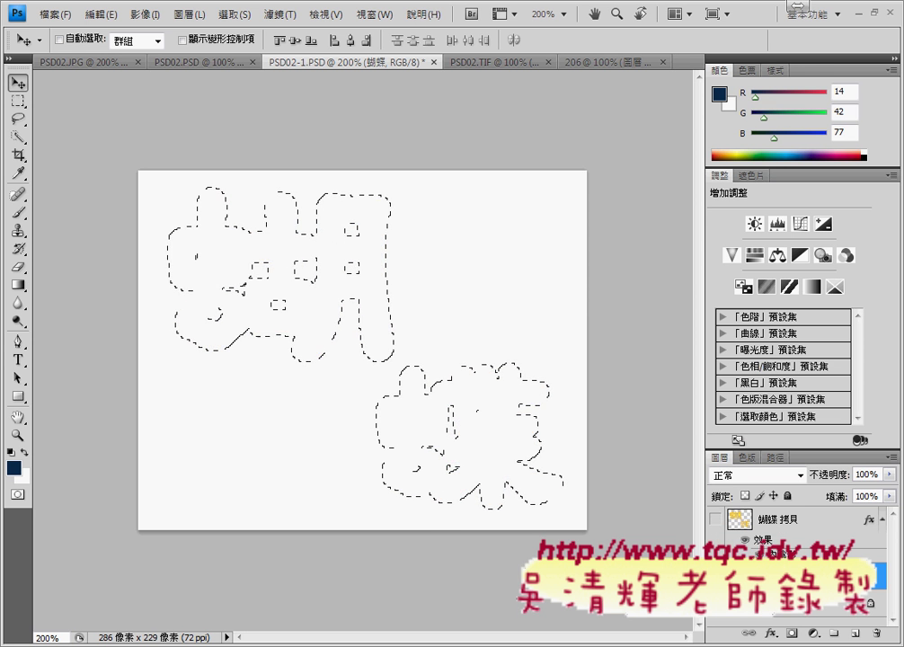
left_click(715, 518)
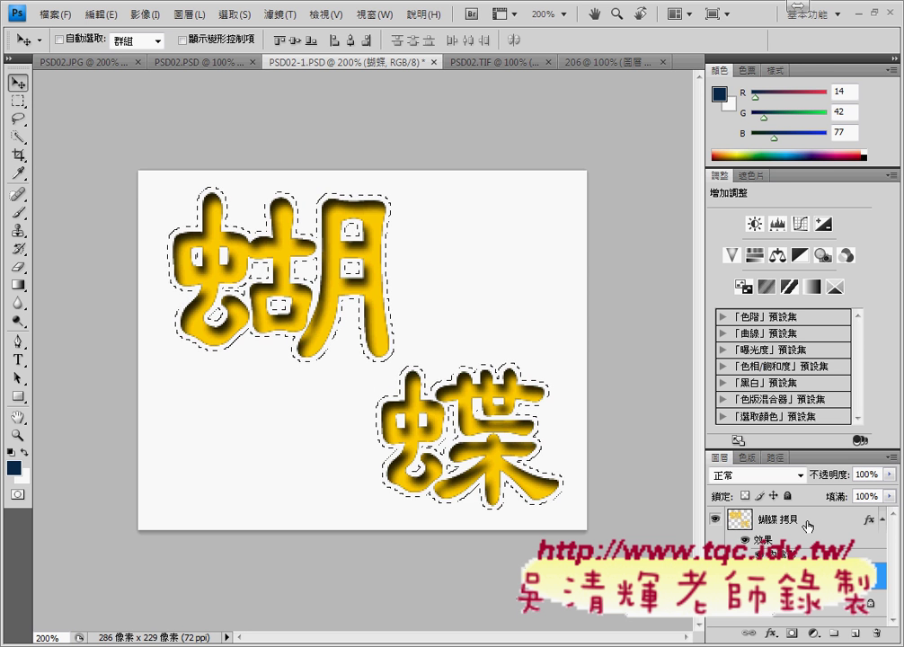
left_click(807, 523)
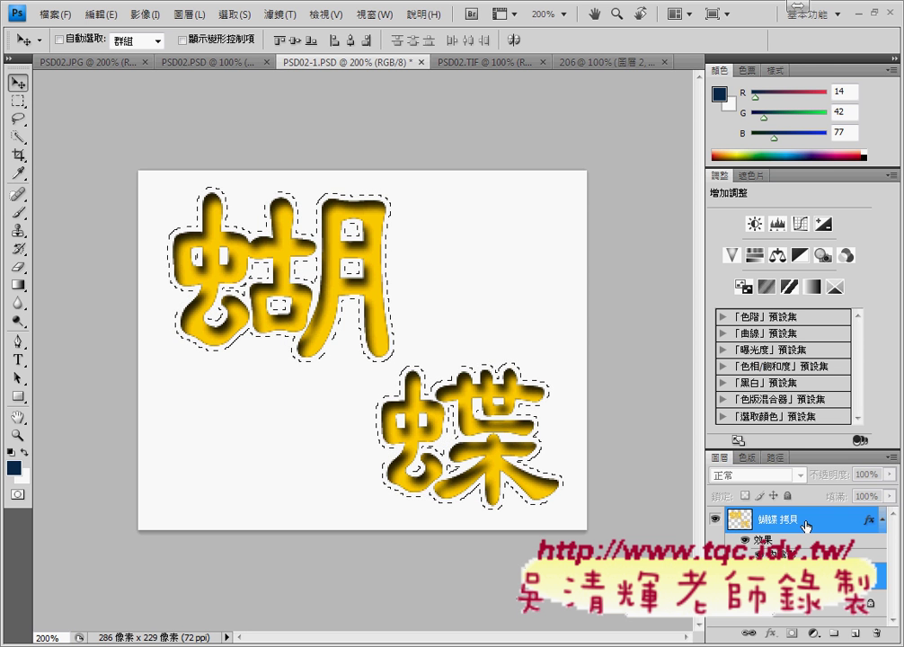
right_click(807, 521)
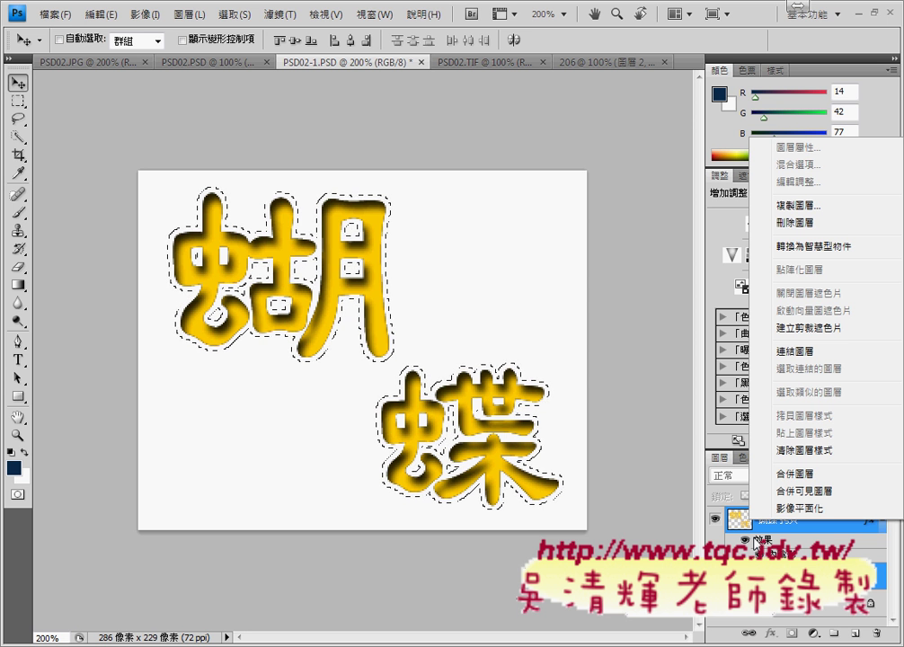
left_click(802, 352)
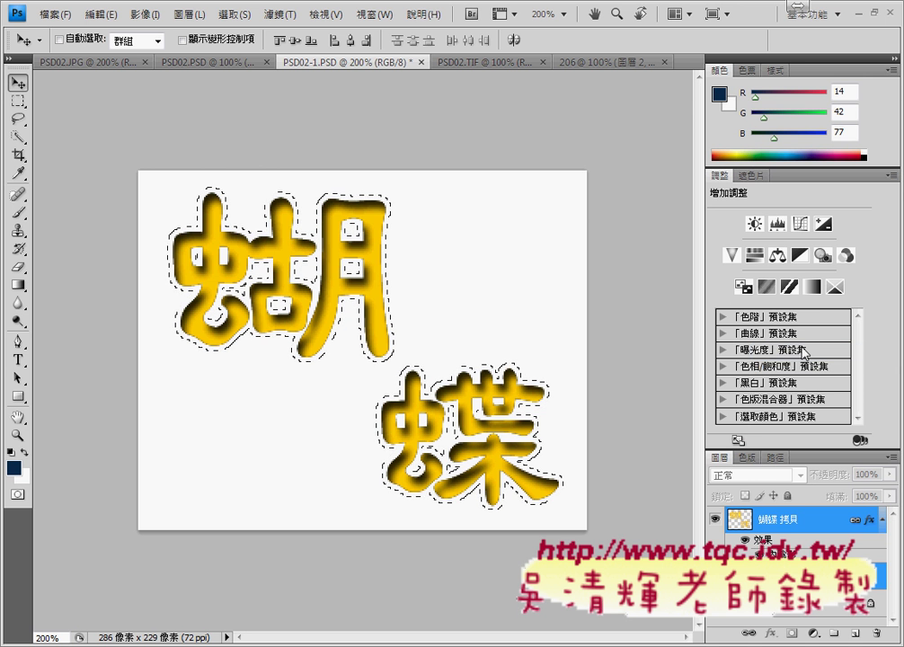
- Duplicate the yellow 蝴蝶 text layer into the 206 document with 複製圖層
right_click(791, 520)
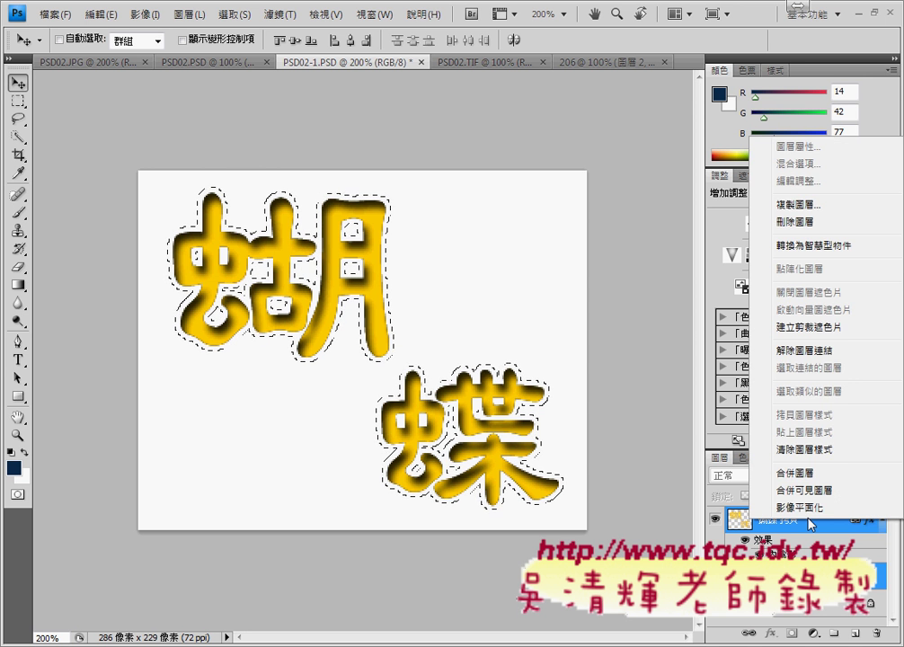
left_click(803, 204)
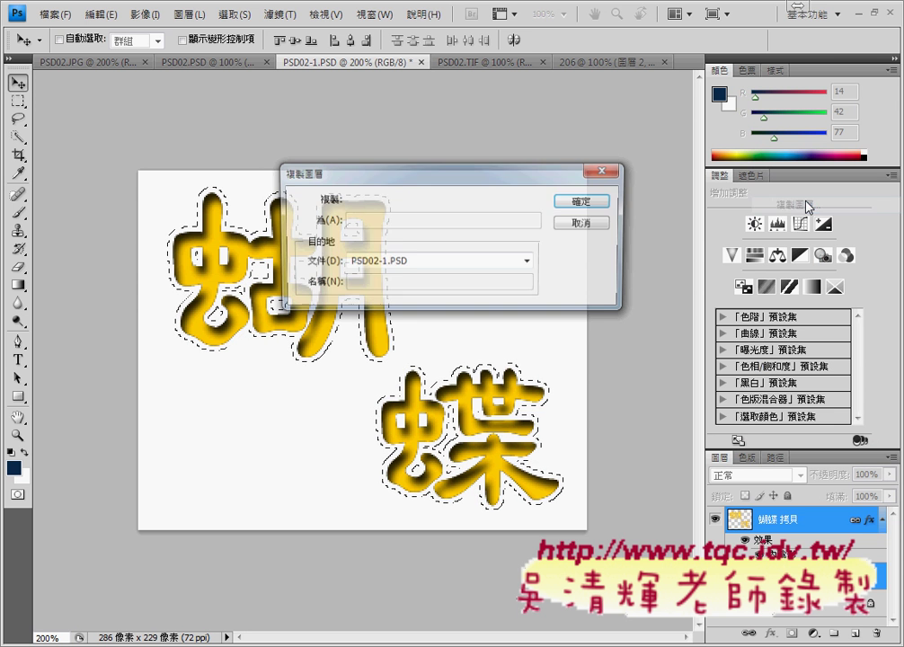
left_click(393, 269)
left_click(369, 333)
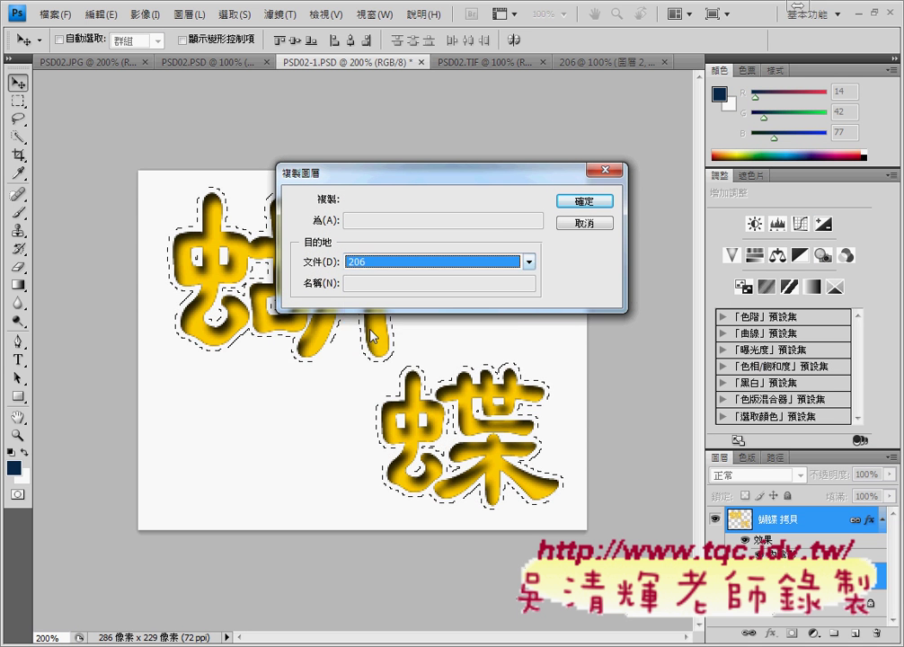
left_click(585, 200)
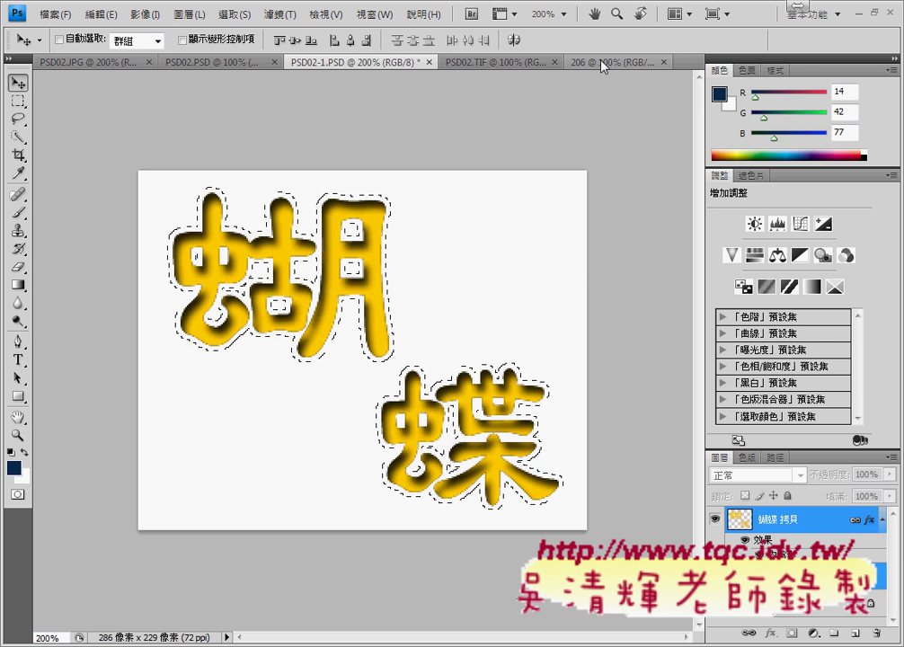
- Move the 蝴蝶 text on the 206 butterfly image to match the PSD02.TIF reference
left_click(602, 63)
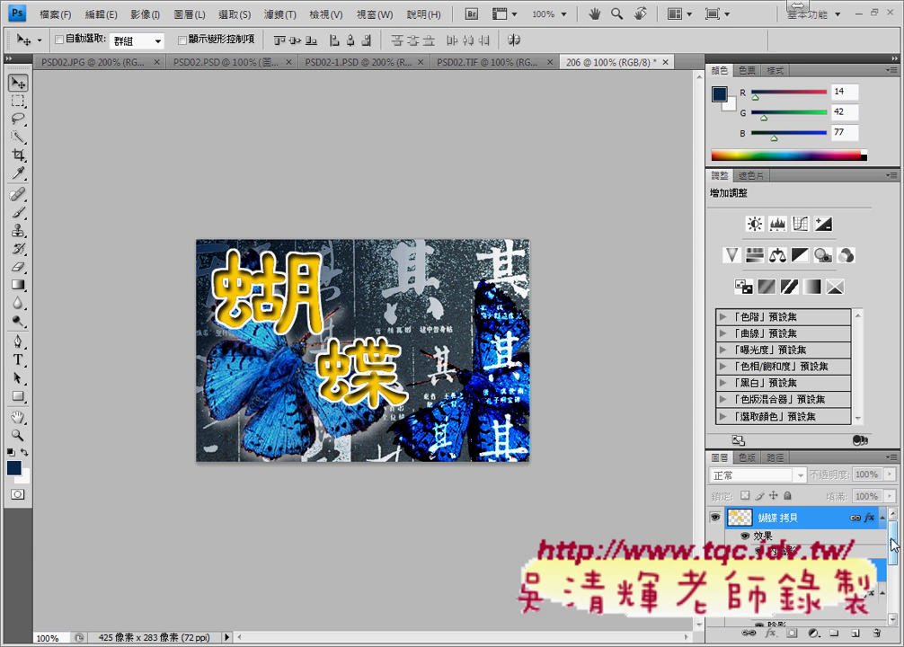
mouse_move(893, 543)
left_mouse_down()
mouse_move(893, 571)
mouse_move(893, 544)
left_mouse_up()
mouse_move(365, 371)
left_mouse_down()
mouse_move(464, 362)
mouse_move(456, 382)
left_mouse_up()
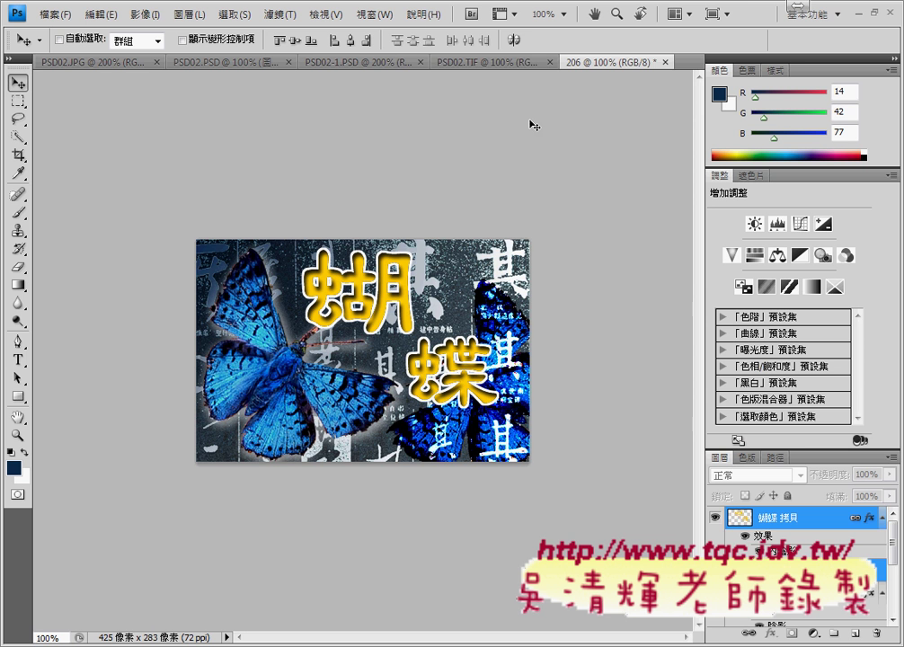
left_click(509, 62)
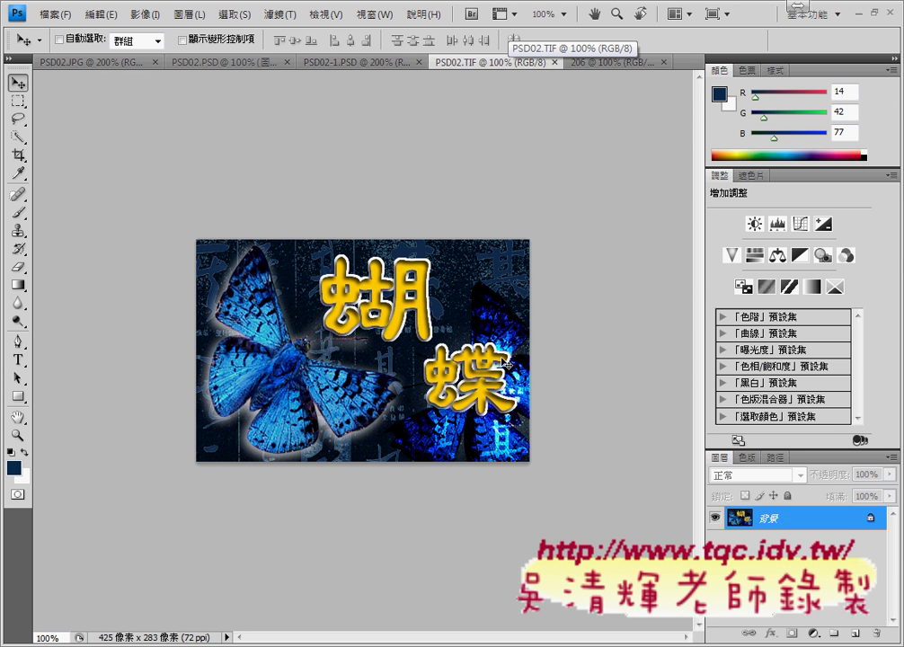
left_click(604, 62)
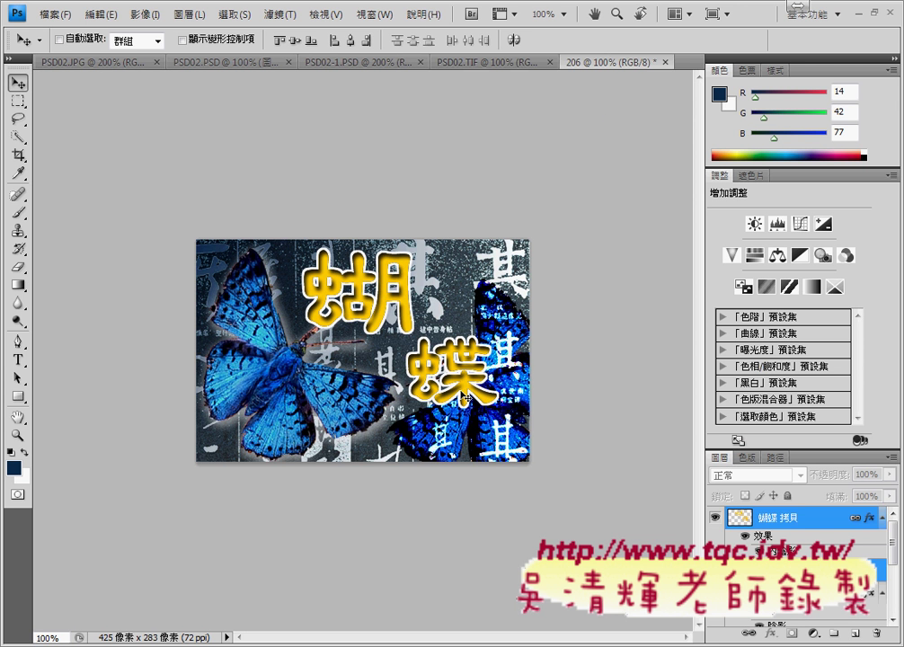
left_click_drag(466, 396, 479, 394)
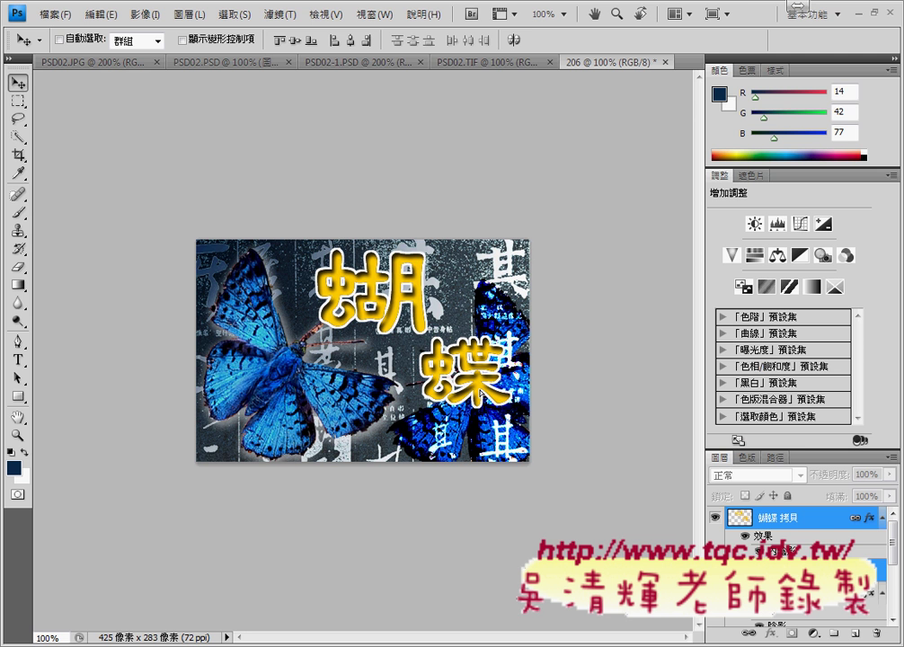
left_click(489, 64)
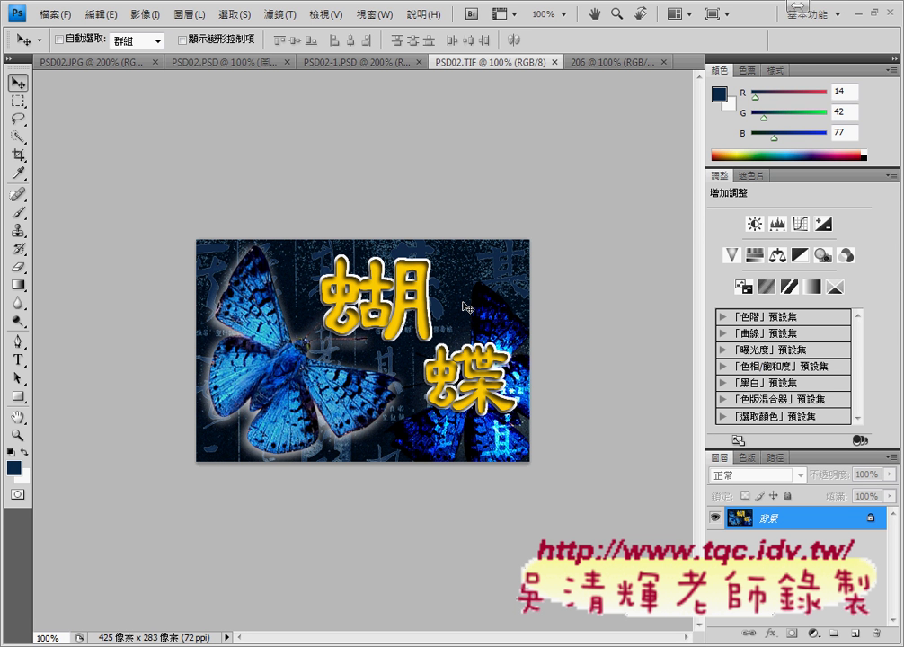
- Compare the 206 image against PSD02.TIF and PSD02-1.PSD, ending on the 206 butterfly image
left_click(618, 63)
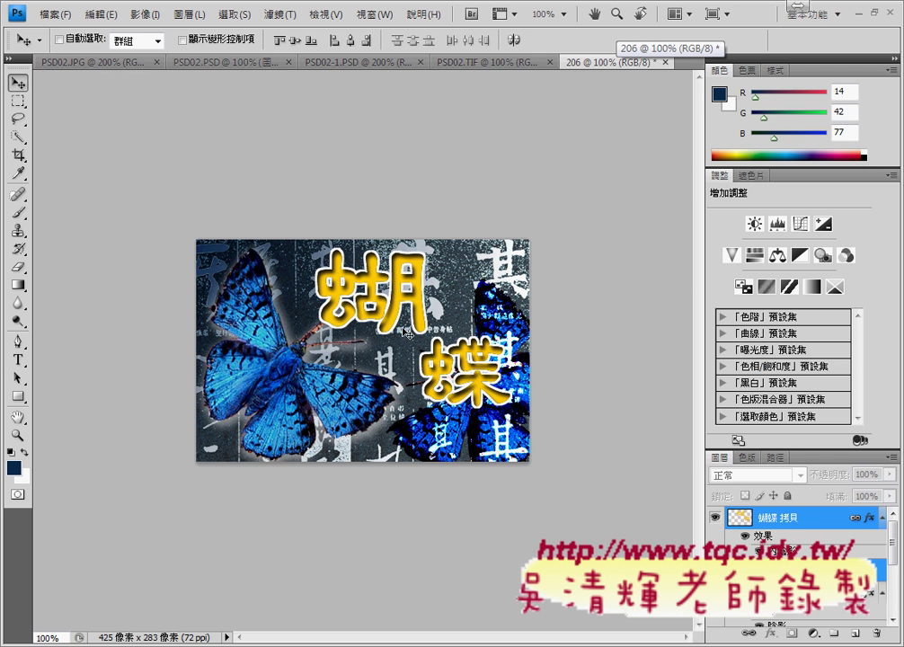
left_click(492, 65)
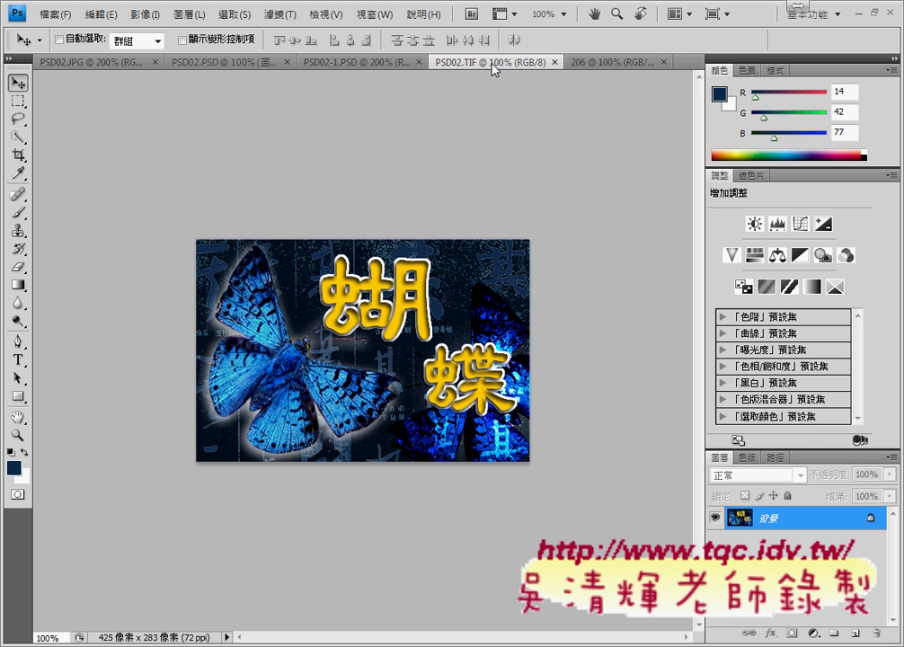
left_click(609, 68)
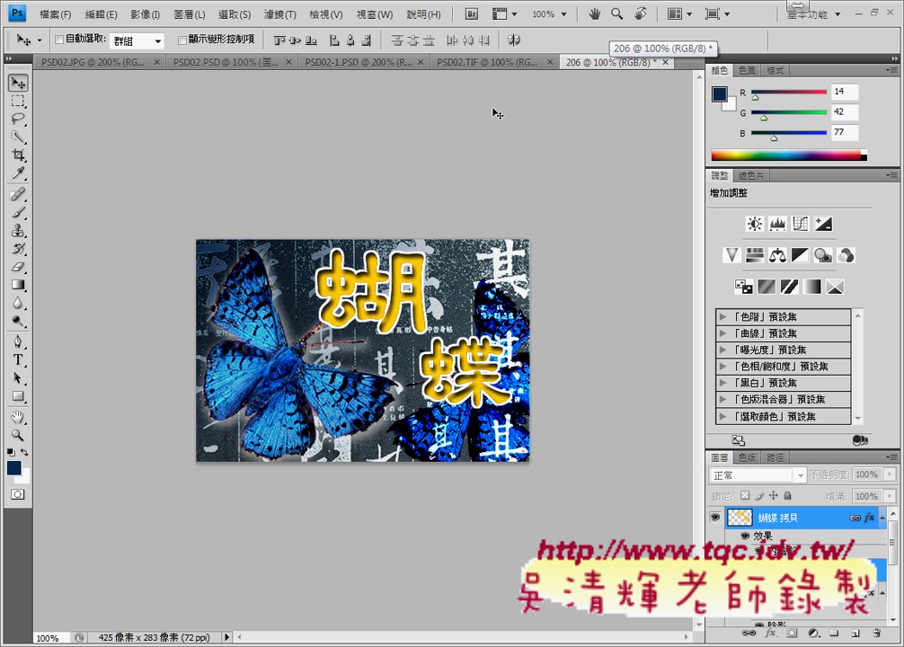
left_click(493, 64)
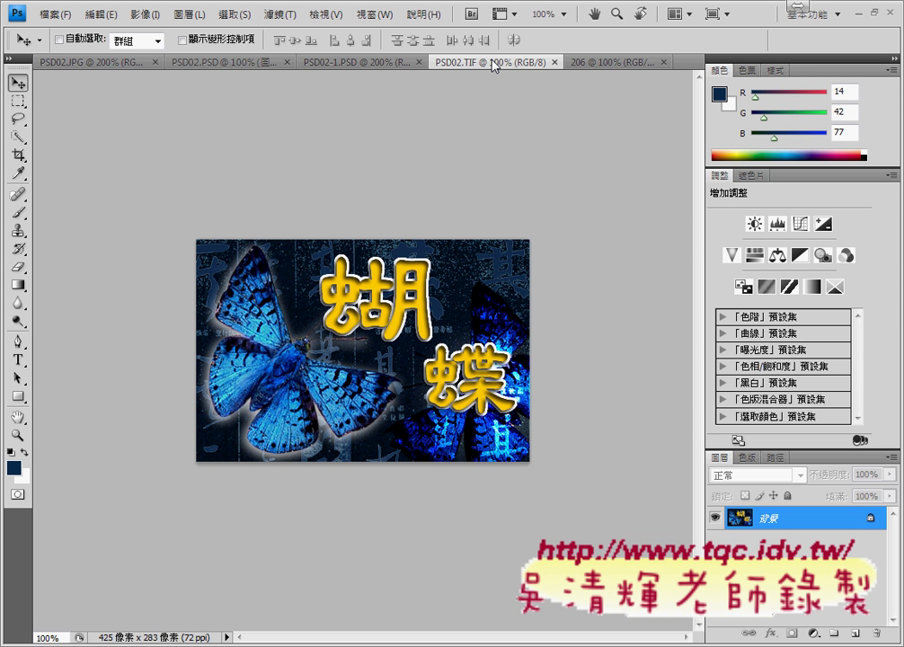
left_click(606, 65)
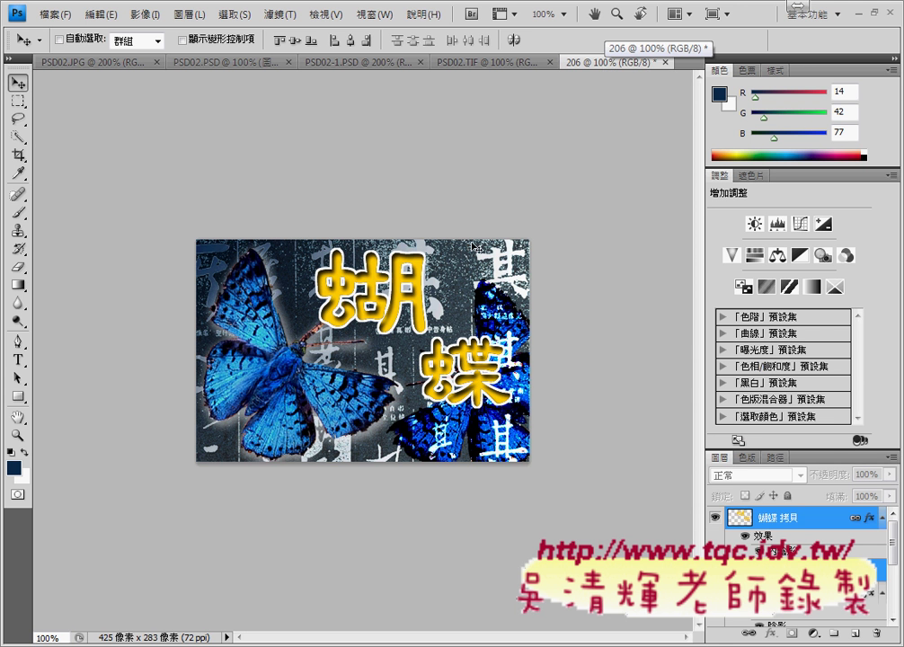
left_click(491, 63)
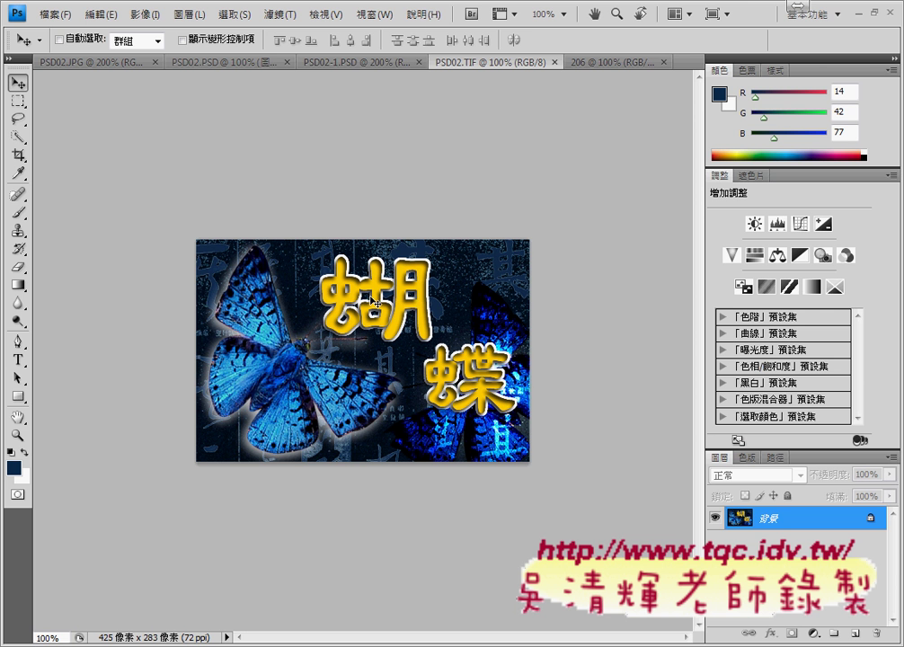
left_click(339, 63)
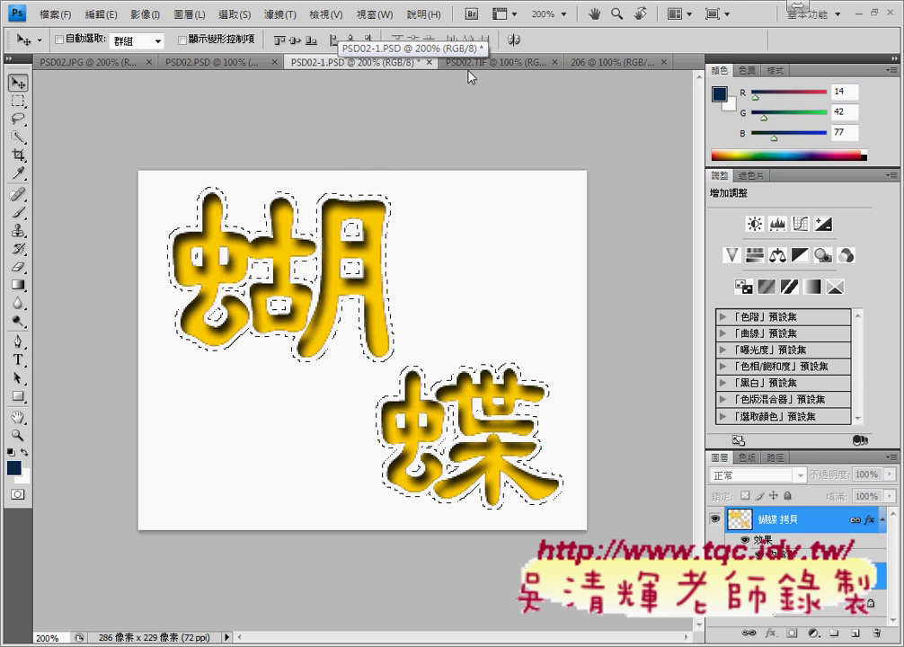
left_click(616, 65)
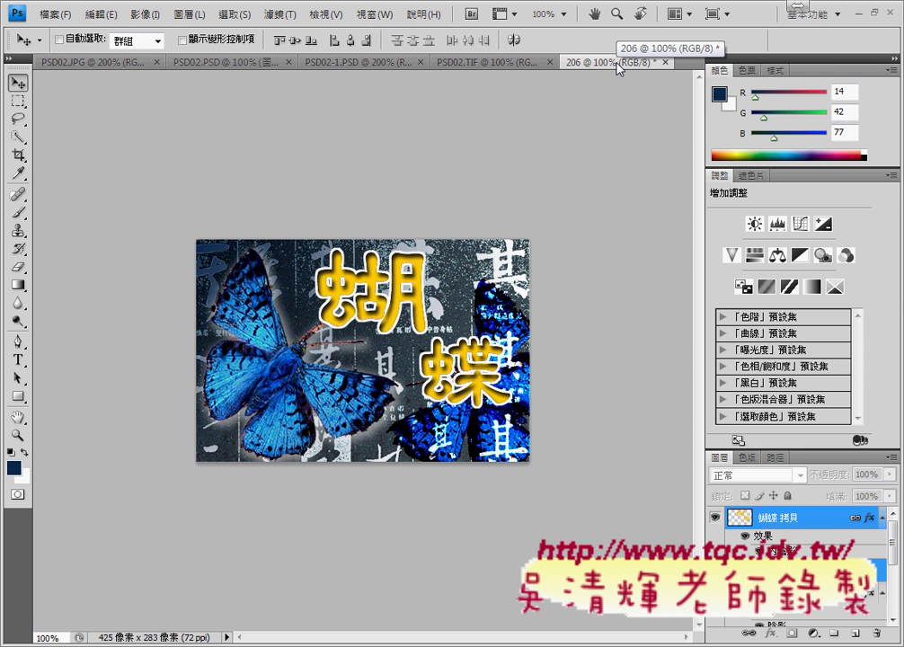